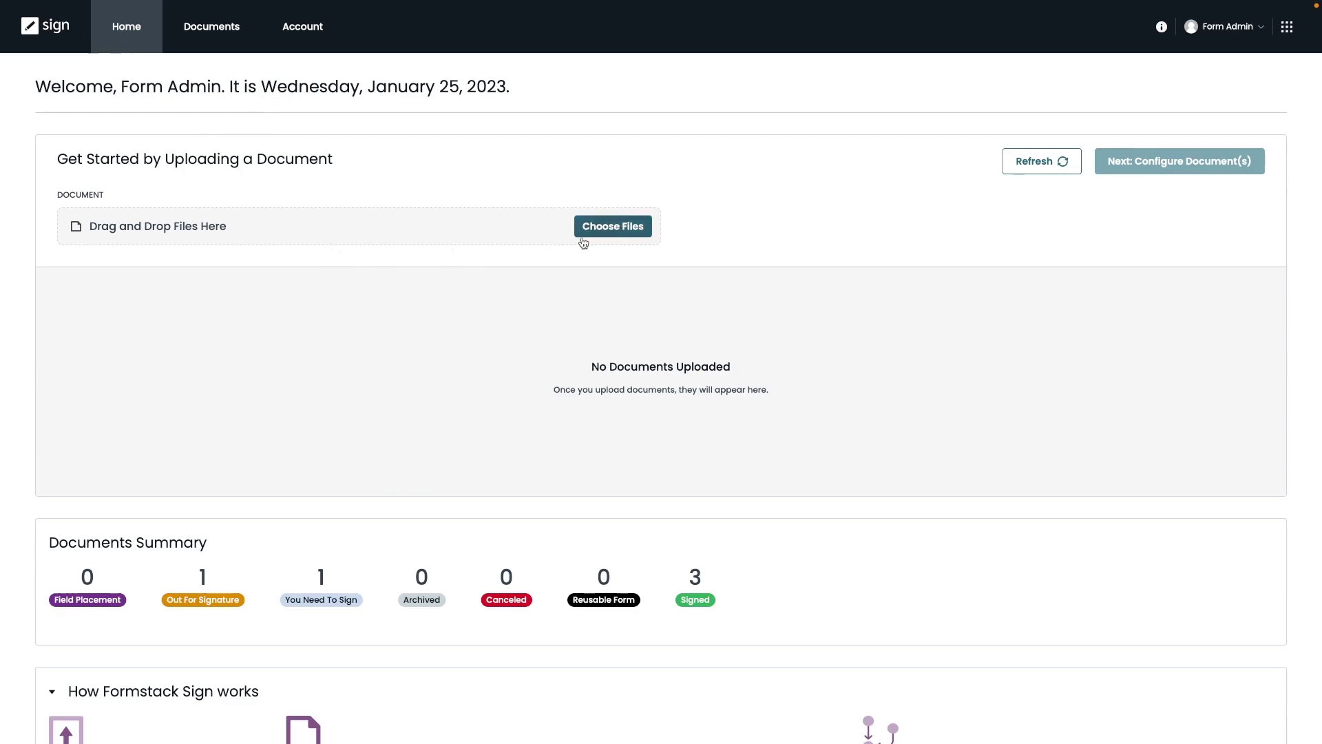
# Upload the New Hire PDF from the Documents folder as a 3-page document.
pyautogui.scroll(-3, 615, 407)
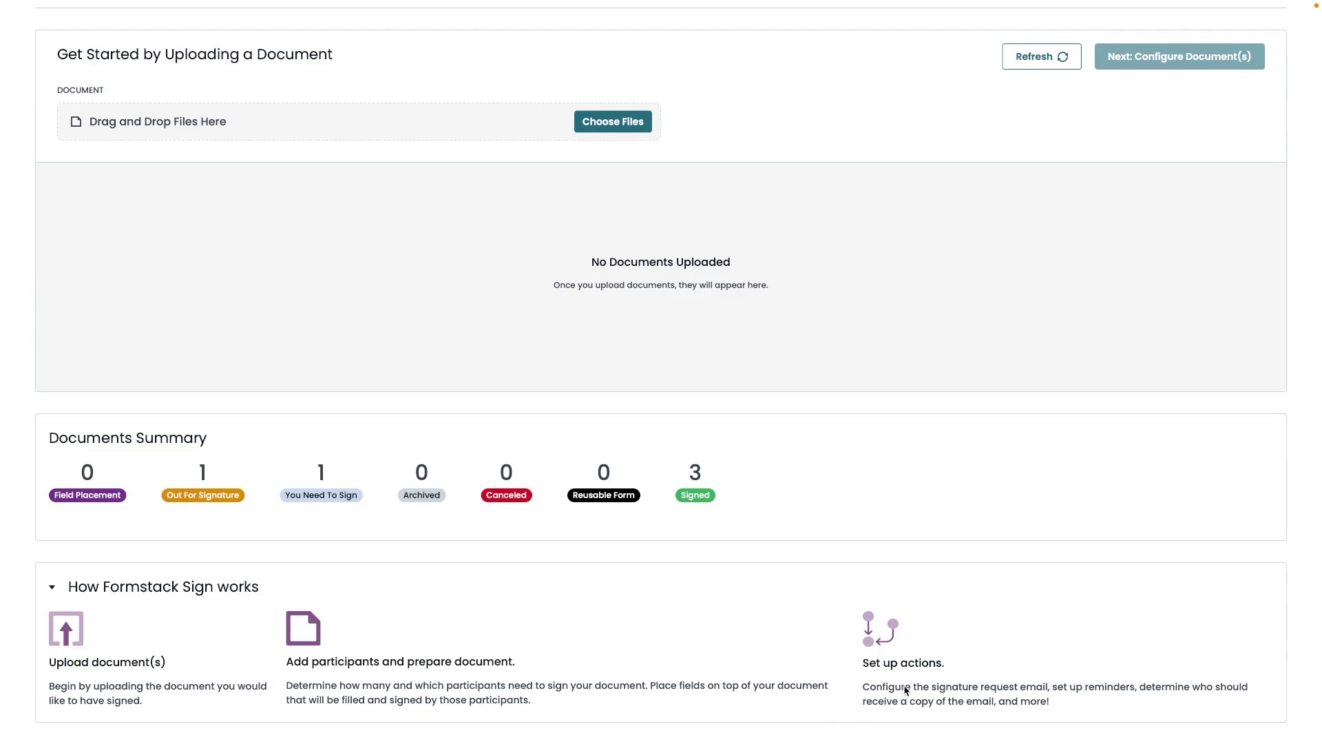
pyautogui.scroll(2, 712, 402)
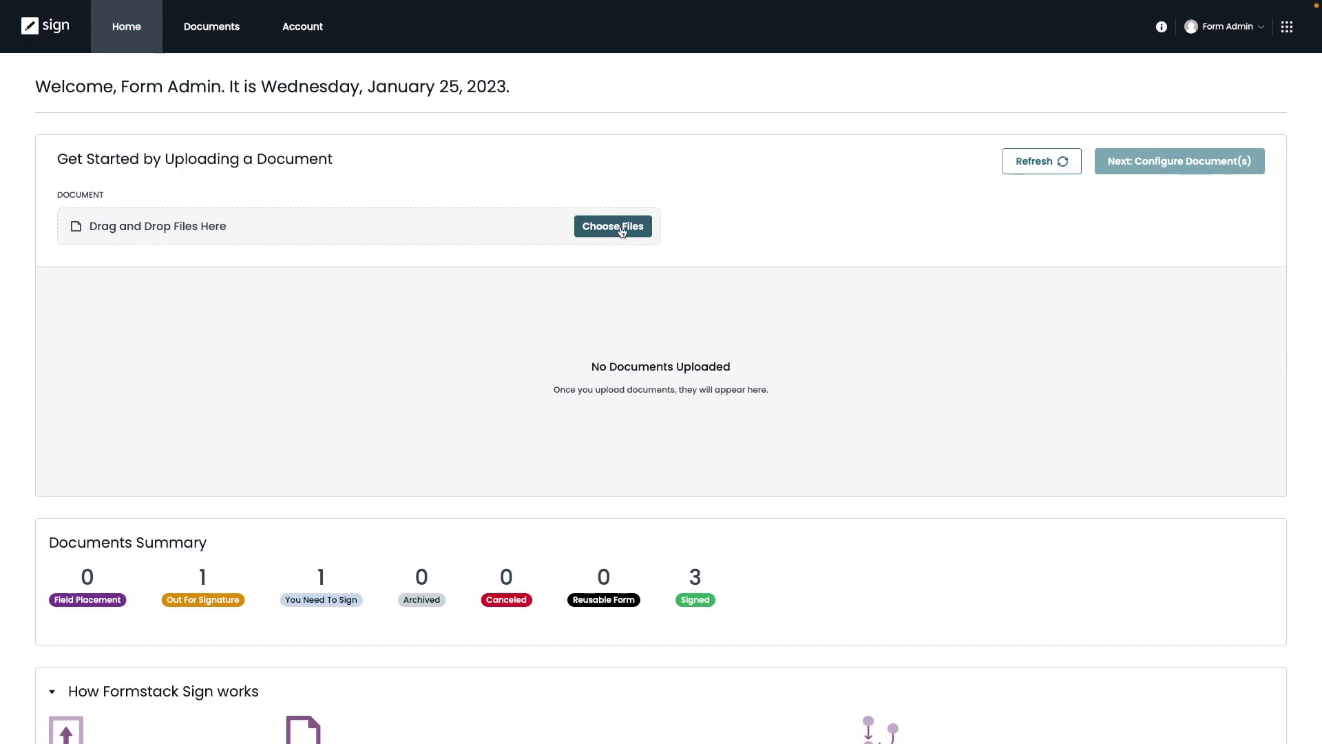
pyautogui.click(621, 231)
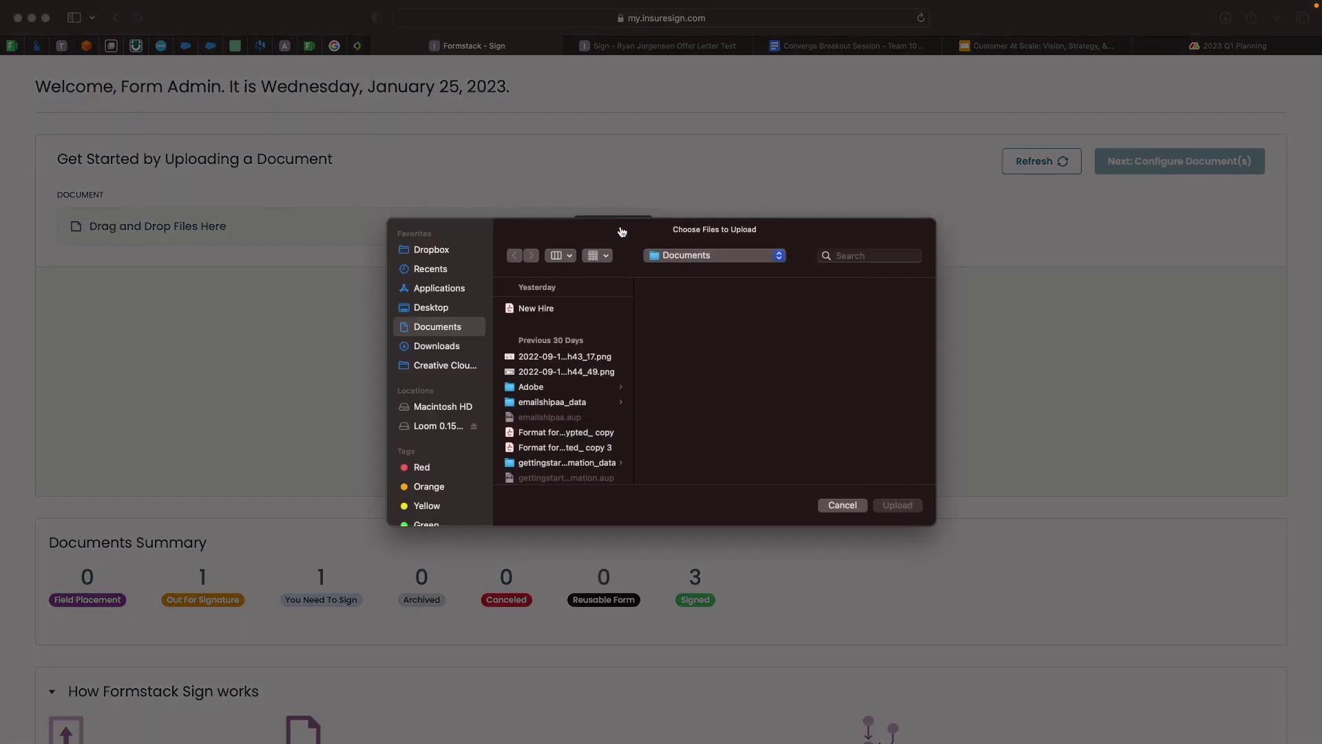
pyautogui.click(542, 311)
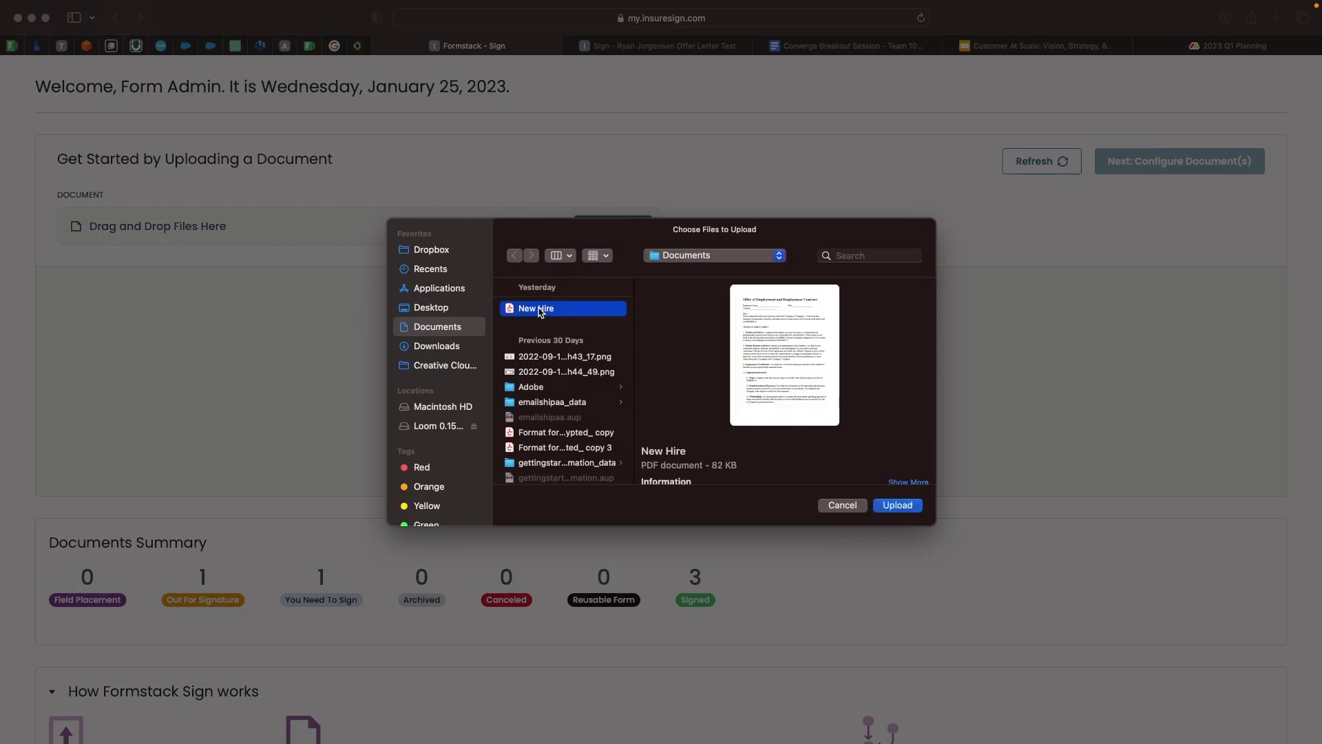
pyautogui.click(898, 506)
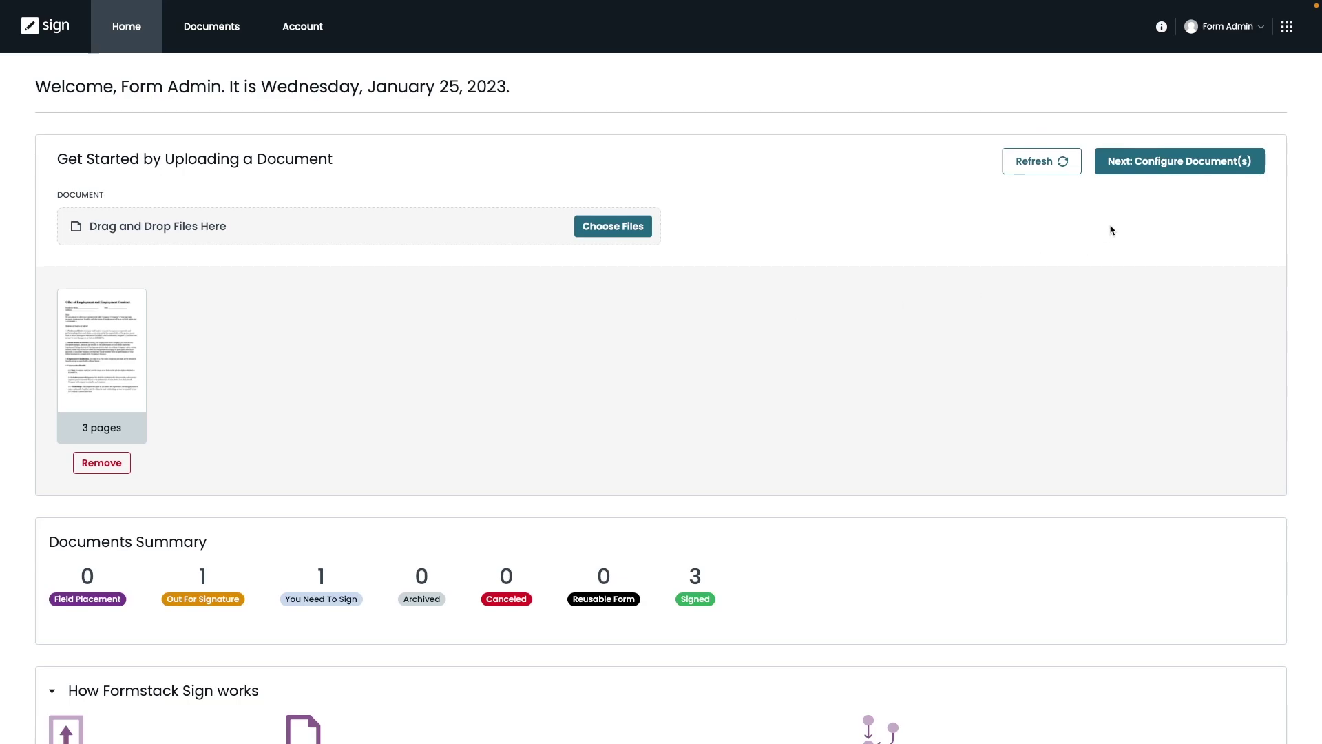
# Start document configuration and add Participant 1 with the signer's full name and corrected e-mail address.
pyautogui.click(1162, 163)
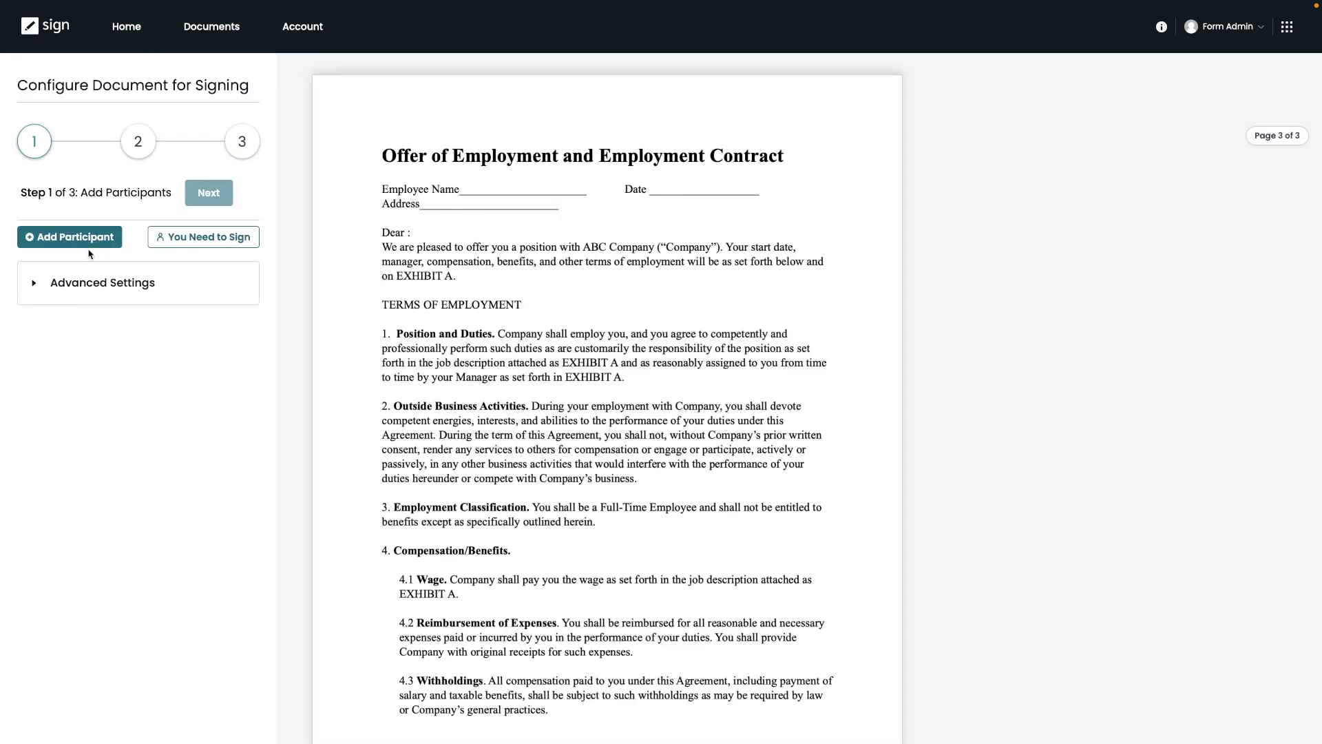
pyautogui.click(74, 237)
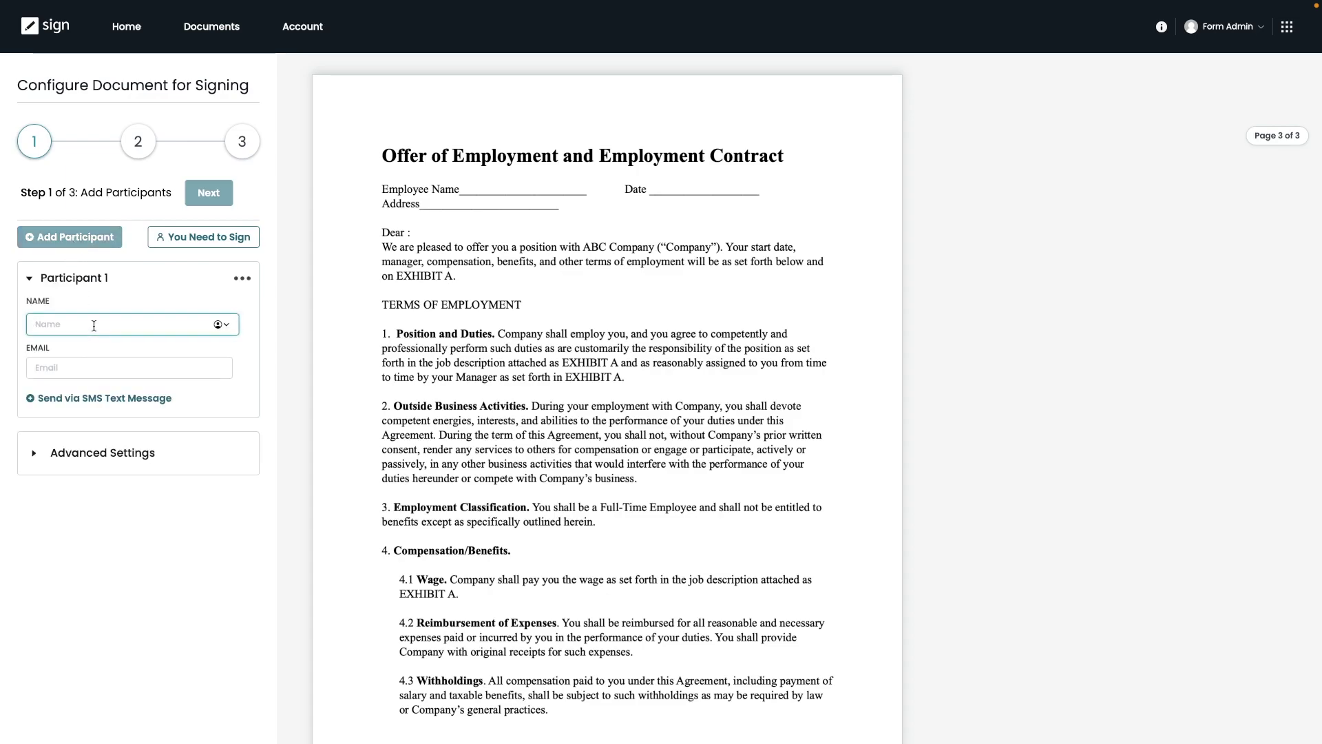
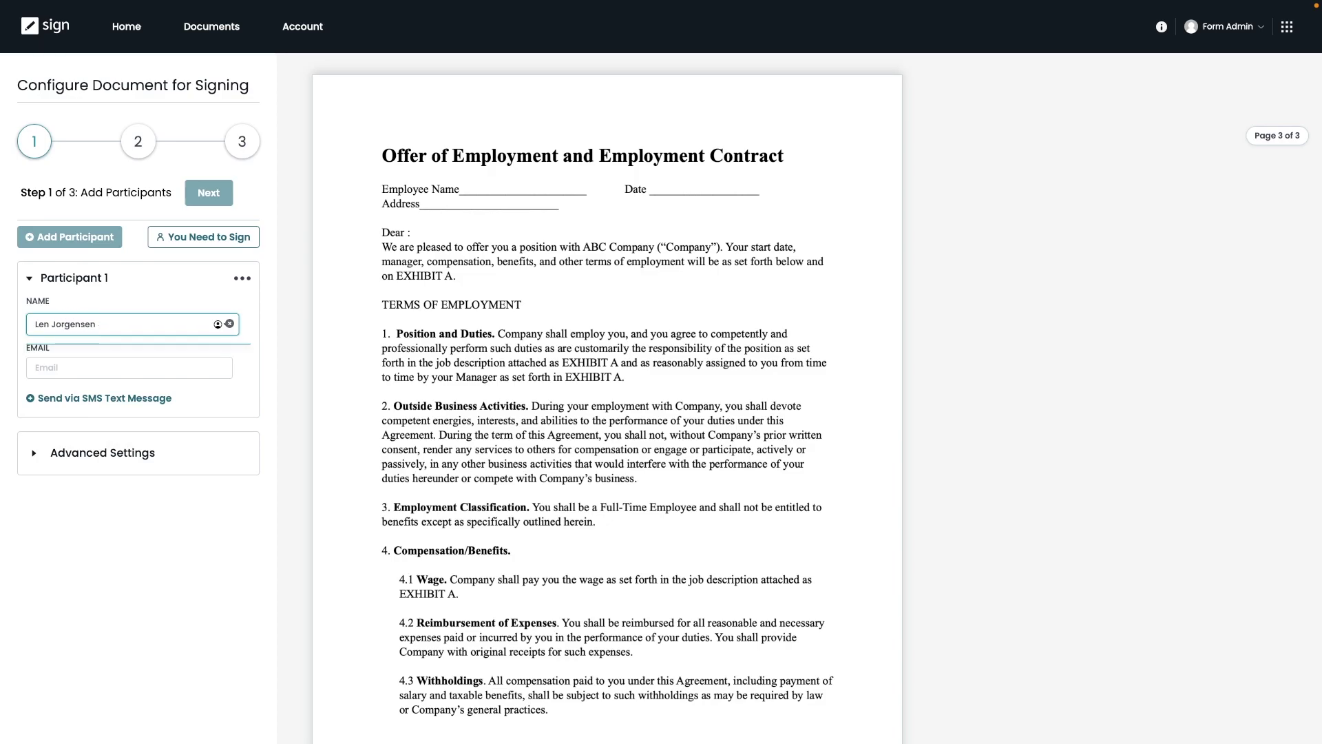
pyautogui.click(117, 367)
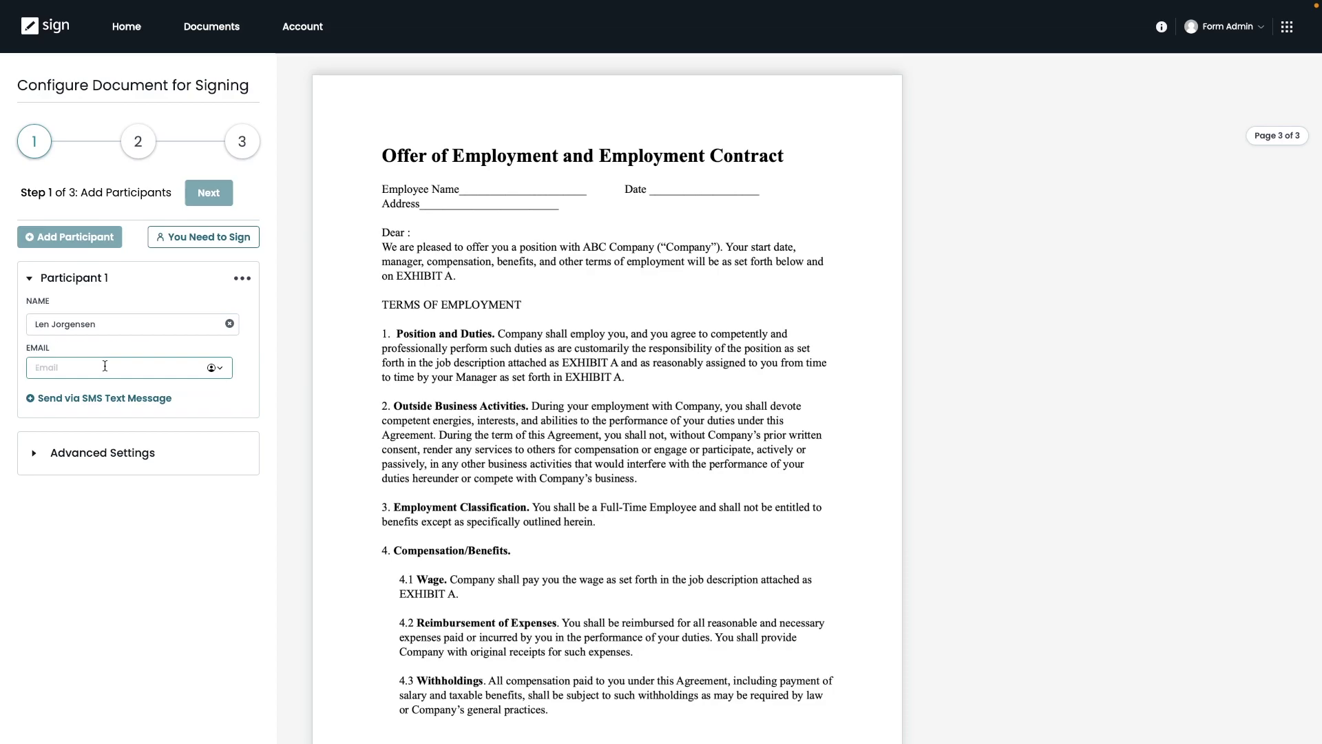
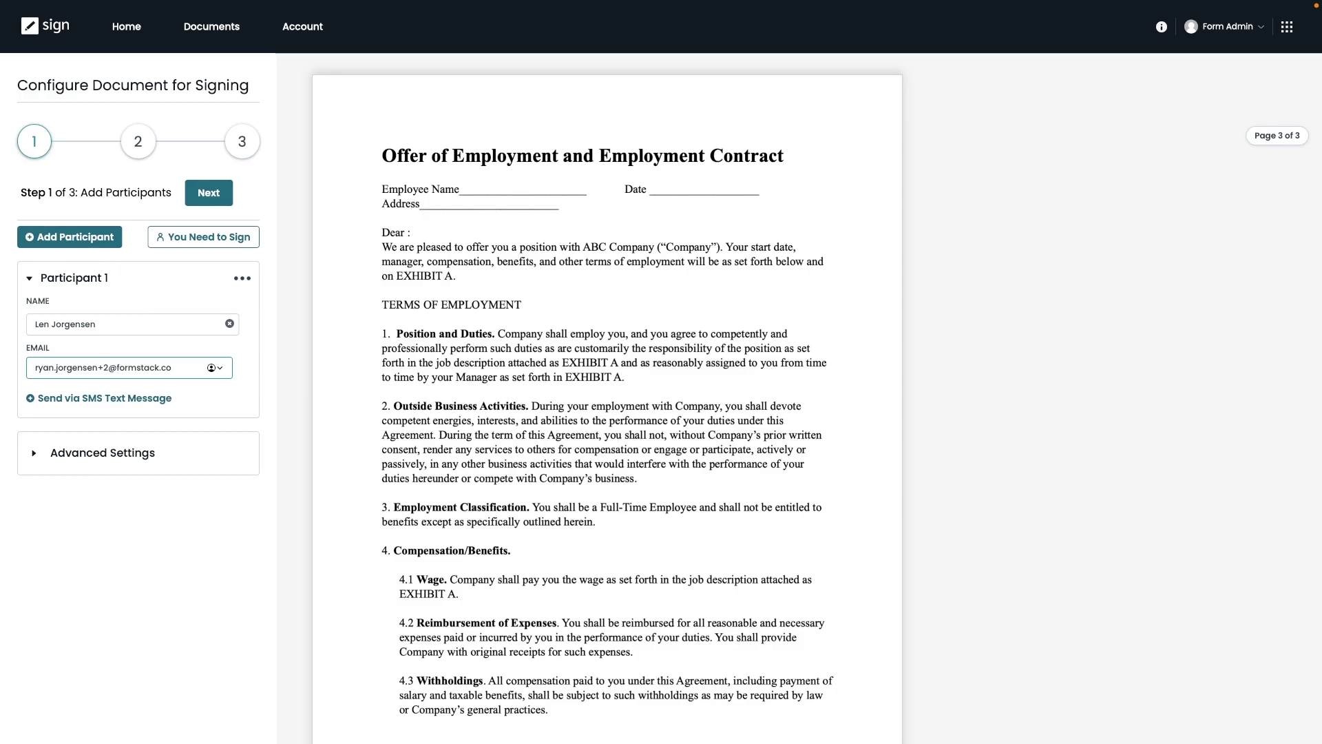
pyautogui.write('m')
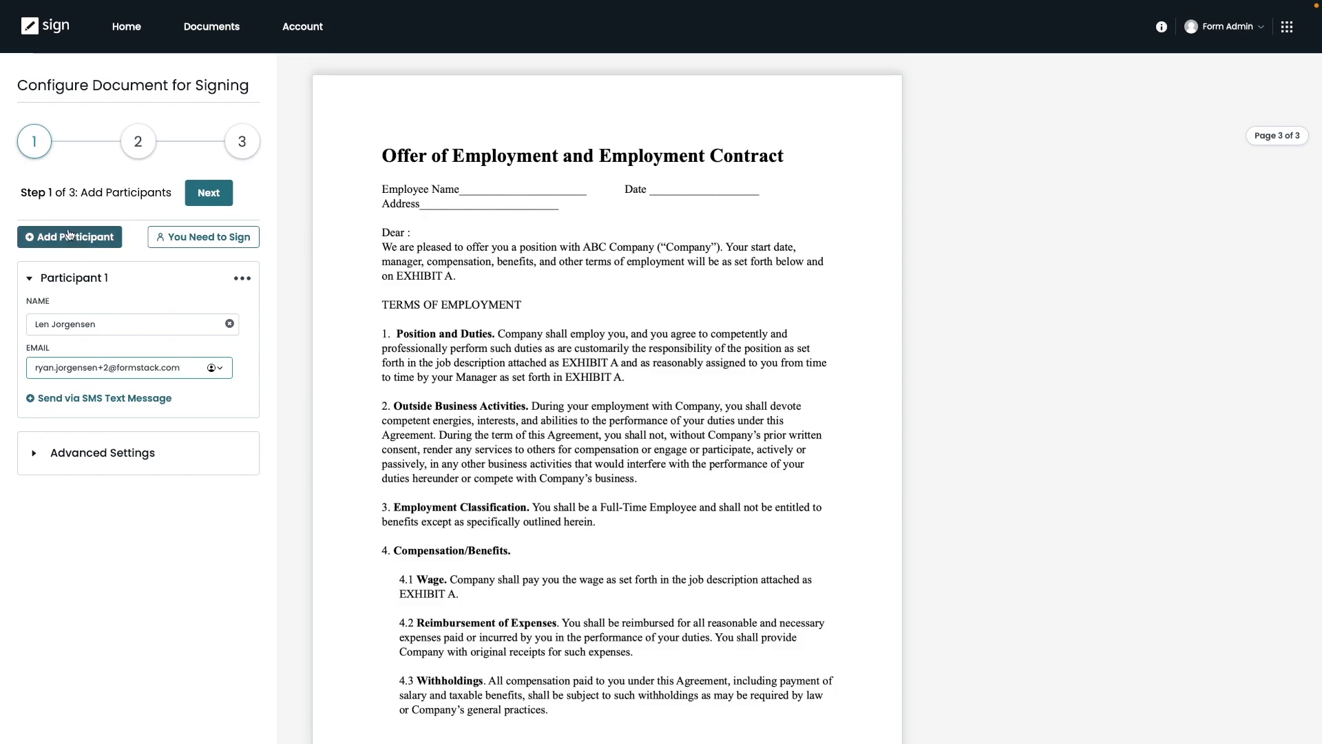
pyautogui.click(82, 239)
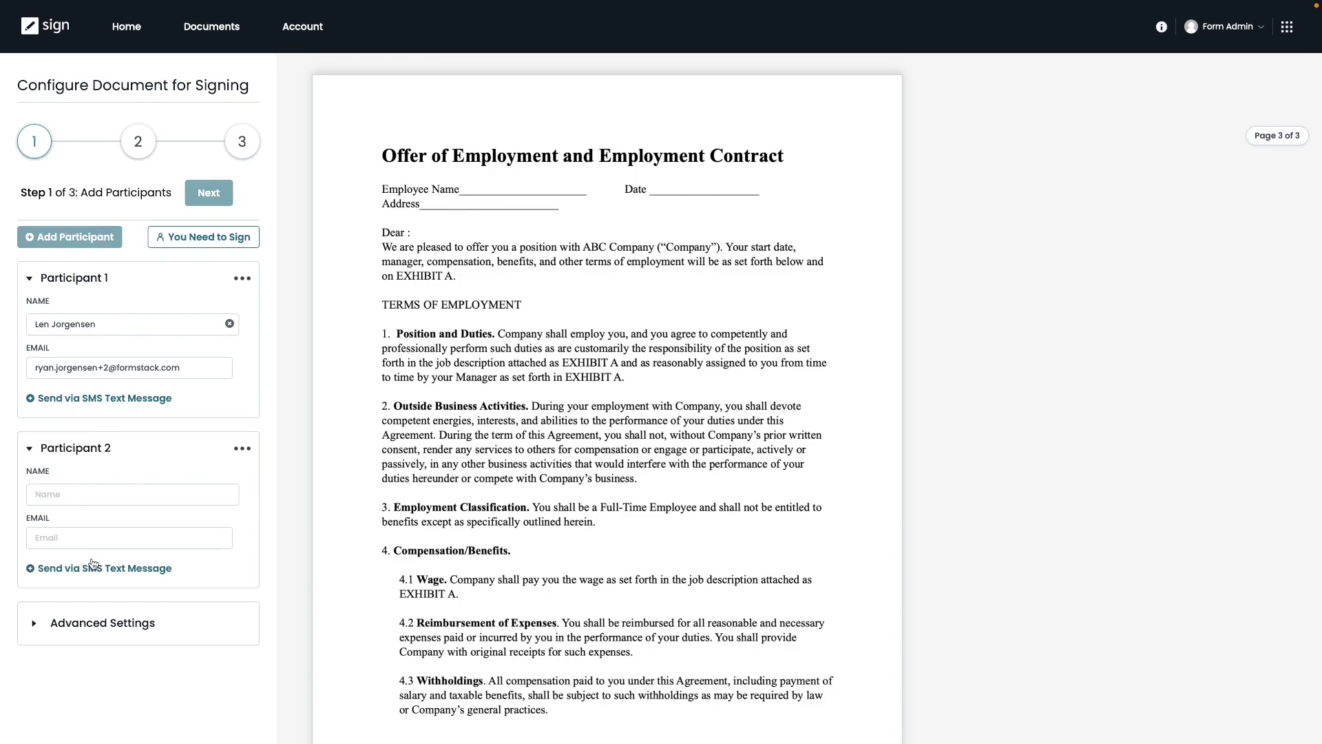
pyautogui.click(242, 451)
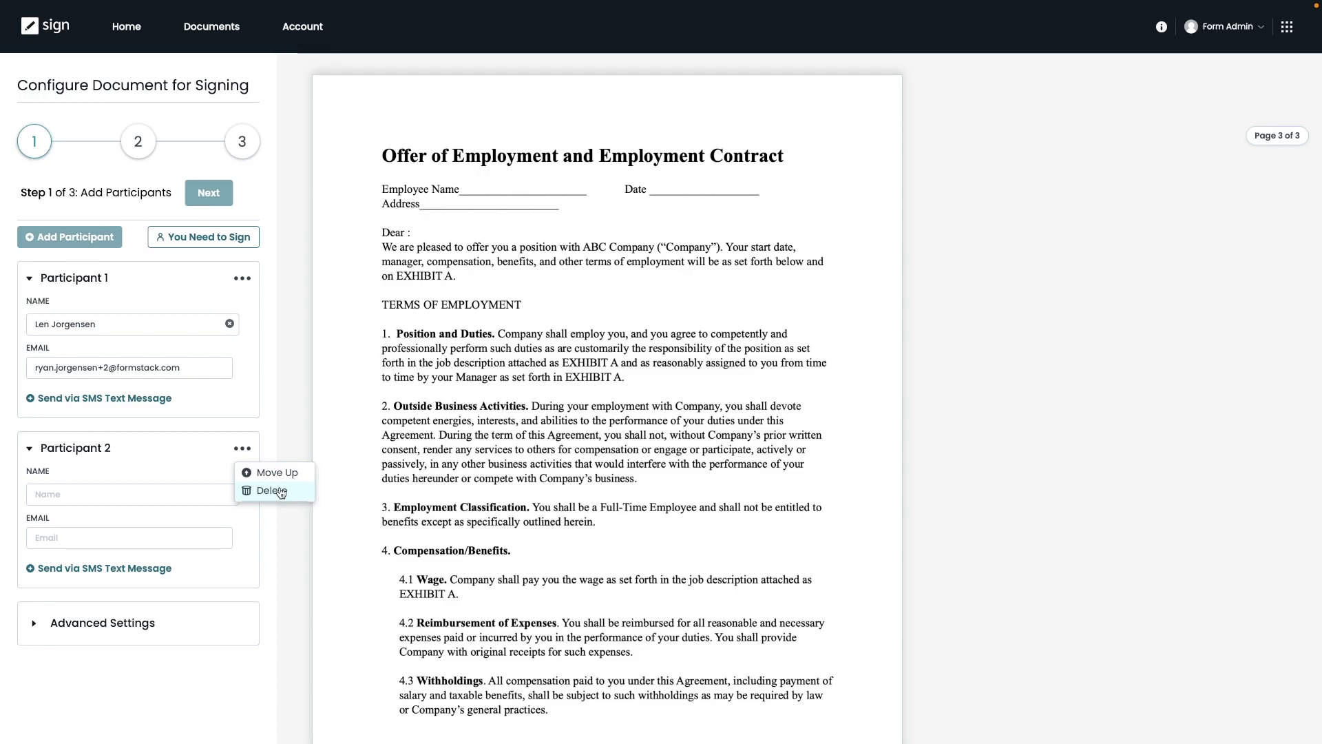
pyautogui.click(281, 491)
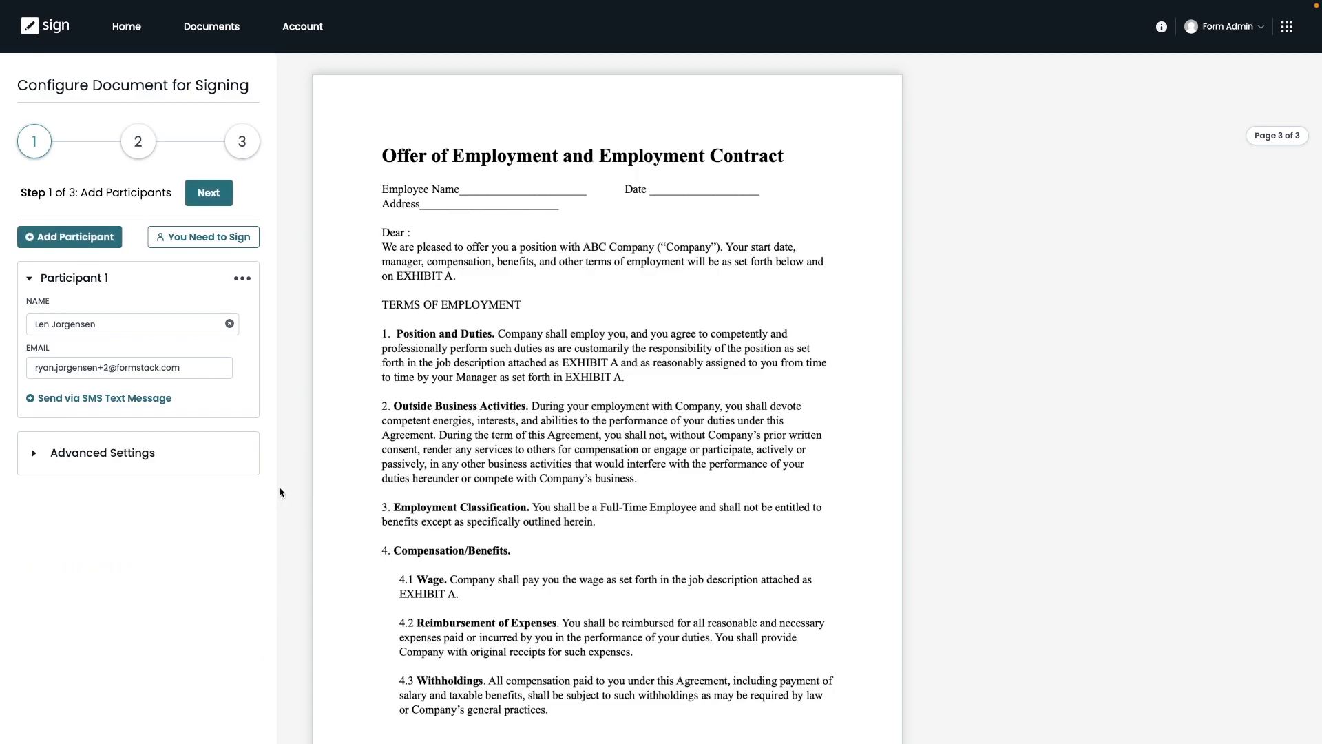
pyautogui.click(210, 243)
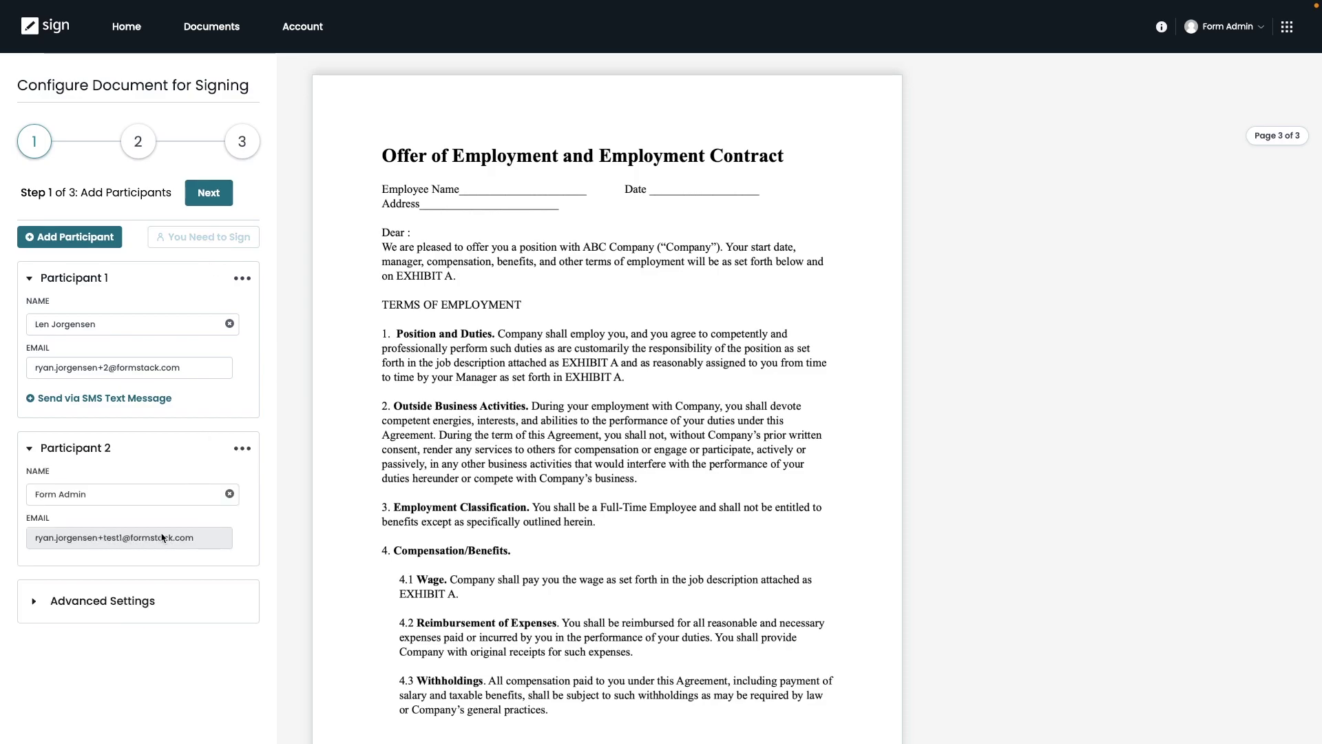
pyautogui.click(246, 449)
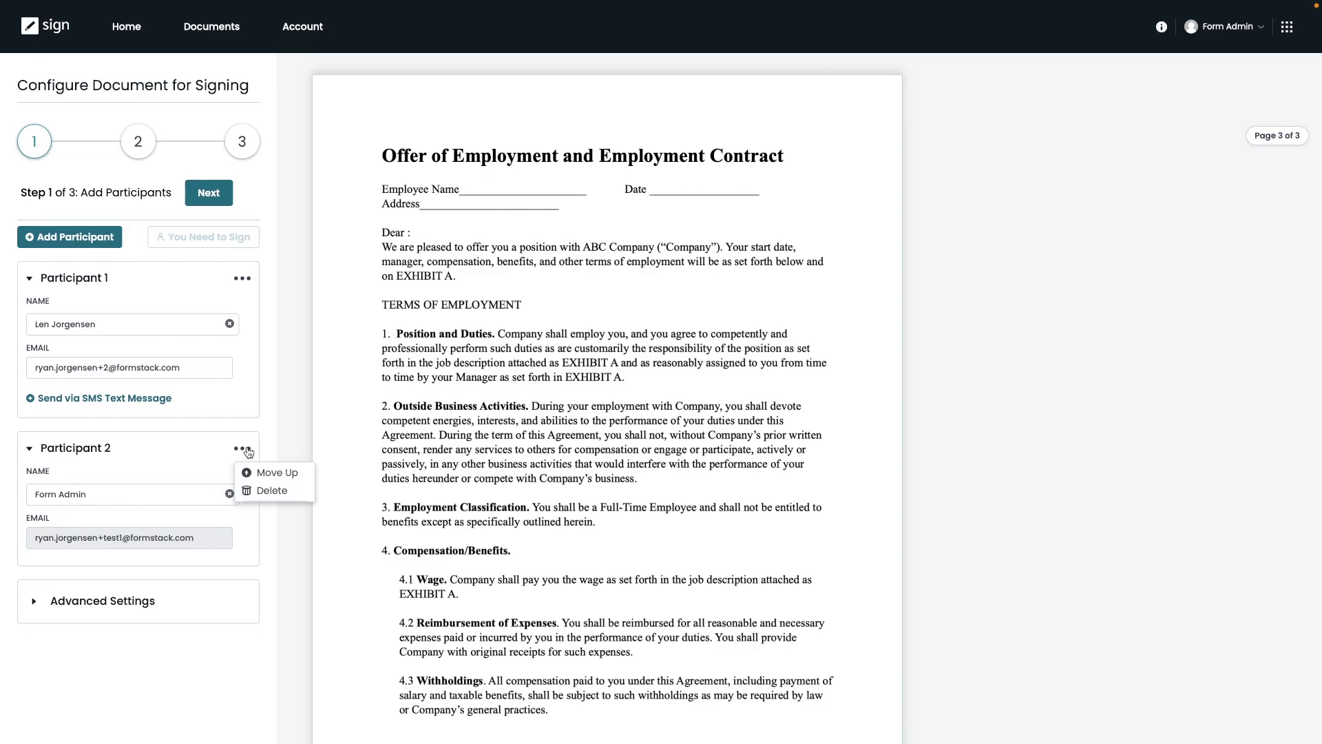
pyautogui.click(271, 491)
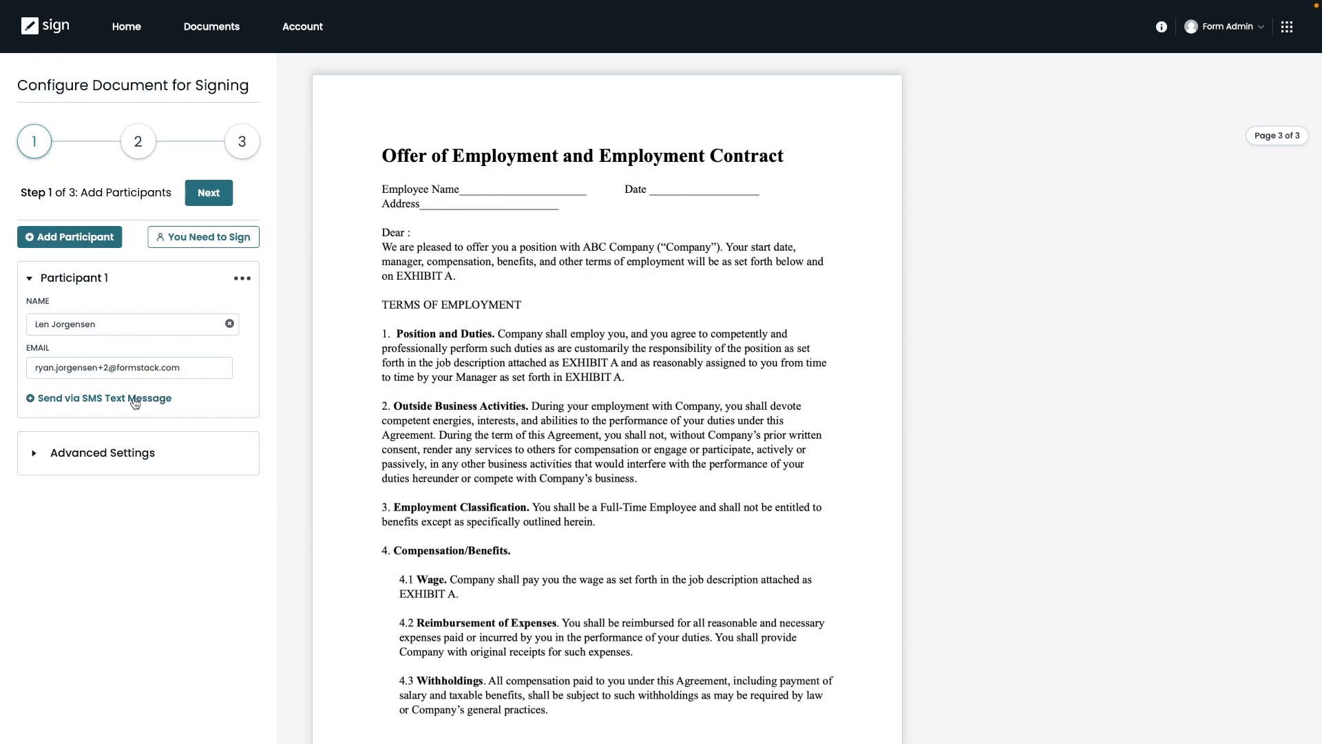
pyautogui.click(69, 242)
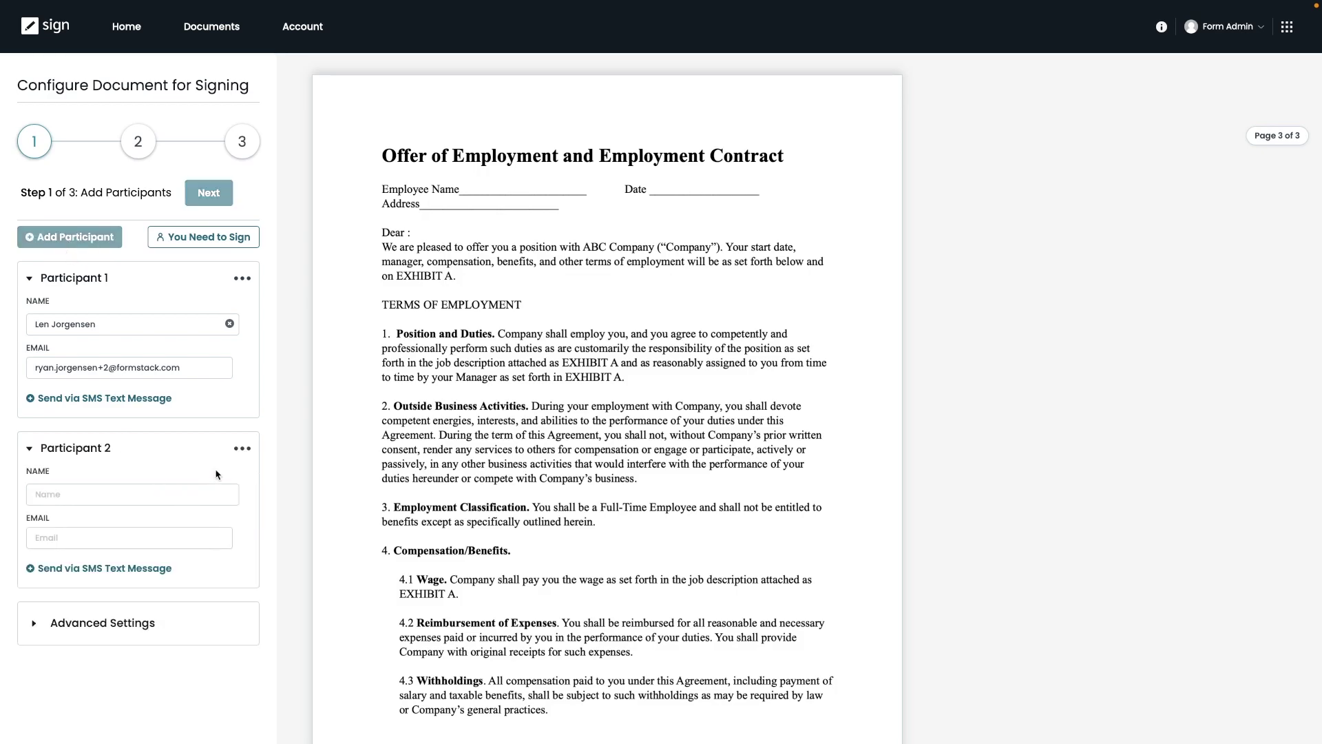
pyautogui.click(242, 450)
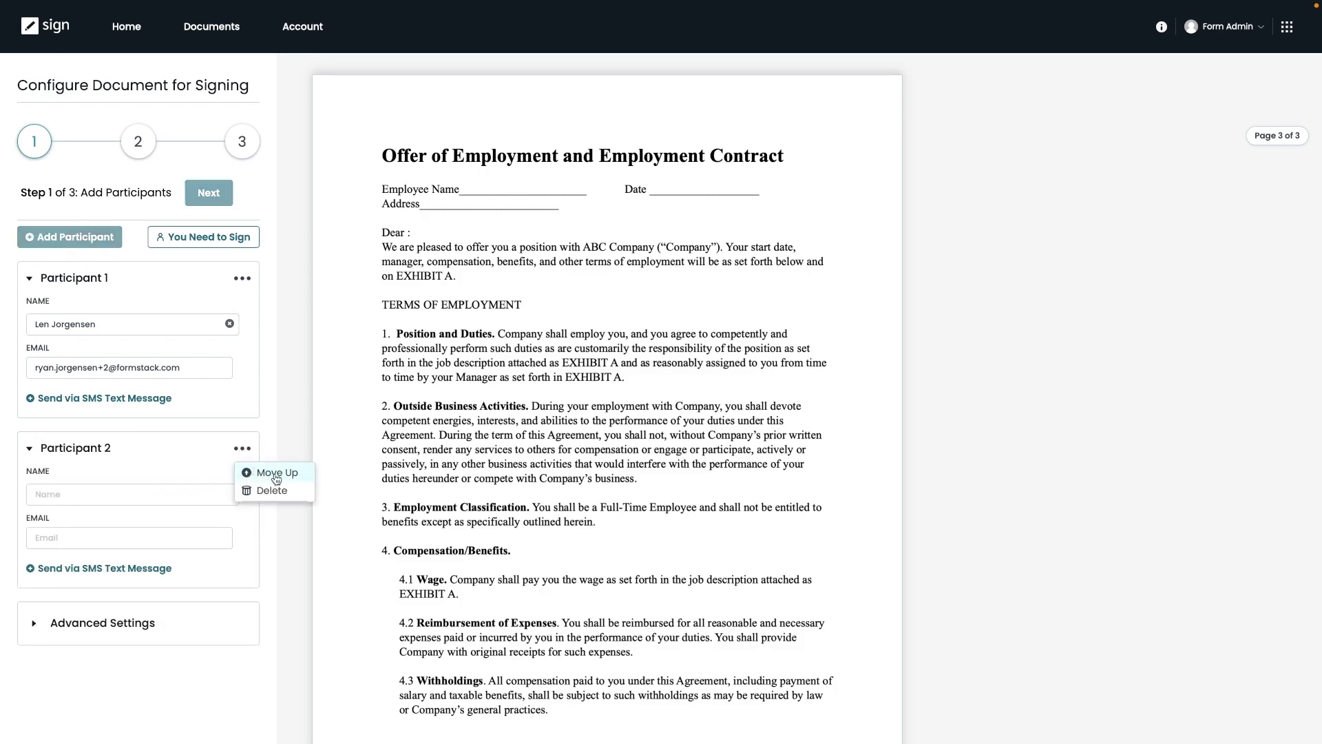
pyautogui.click(200, 458)
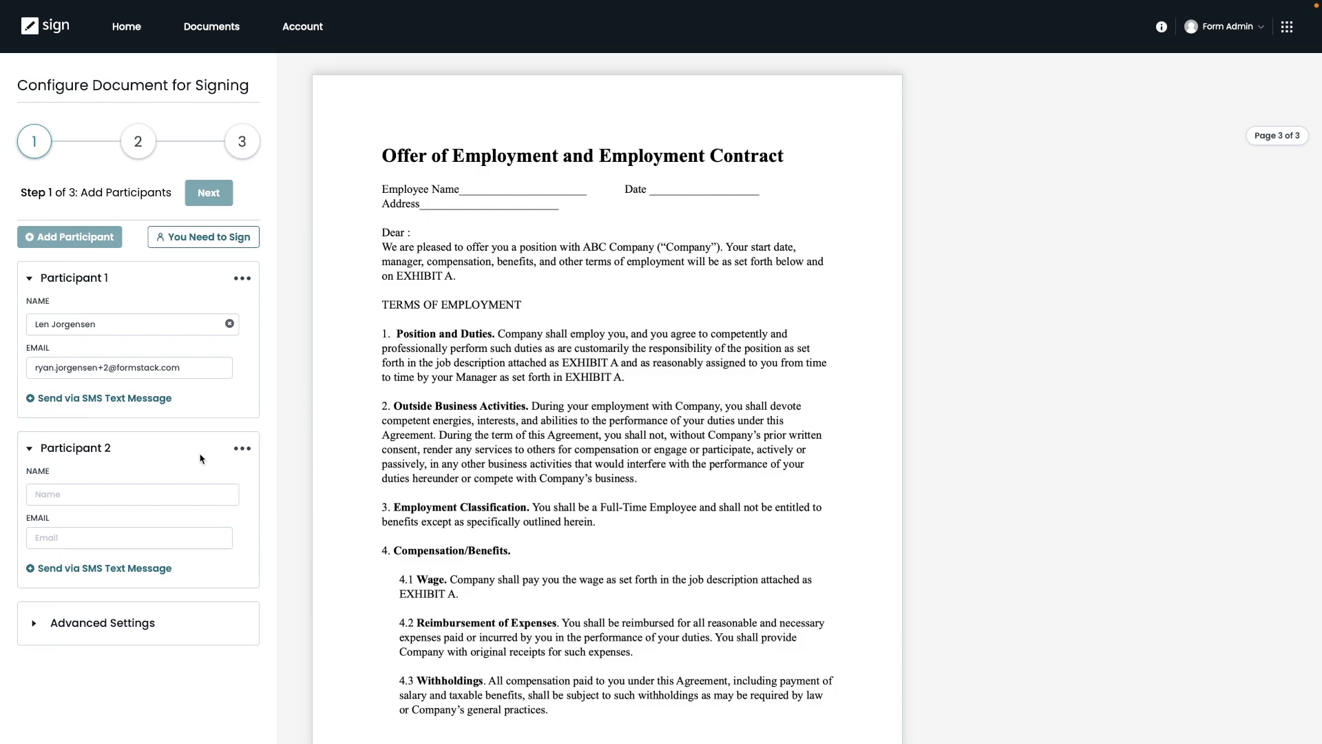
pyautogui.click(243, 451)
pyautogui.click(268, 491)
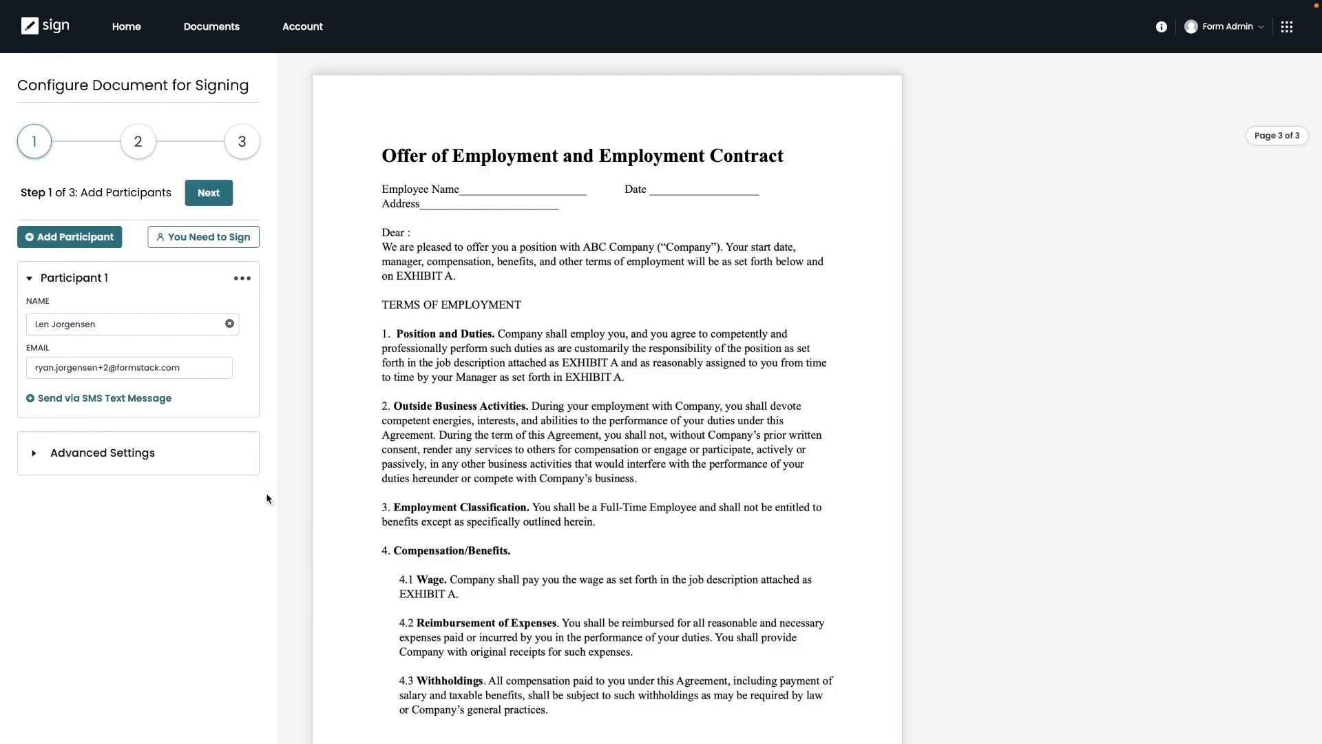
# Expand Advanced Settings, then continue to the Prepare Document step.
pyautogui.click(78, 459)
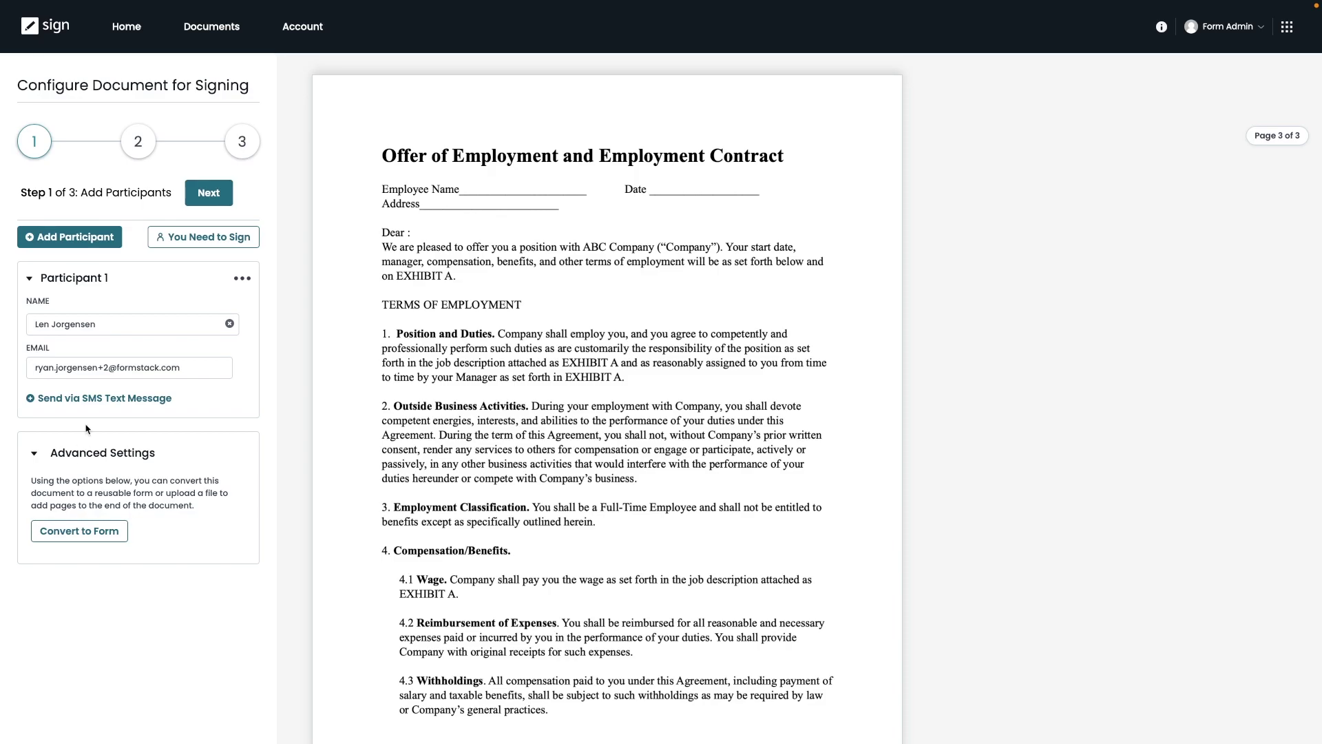
pyautogui.click(204, 195)
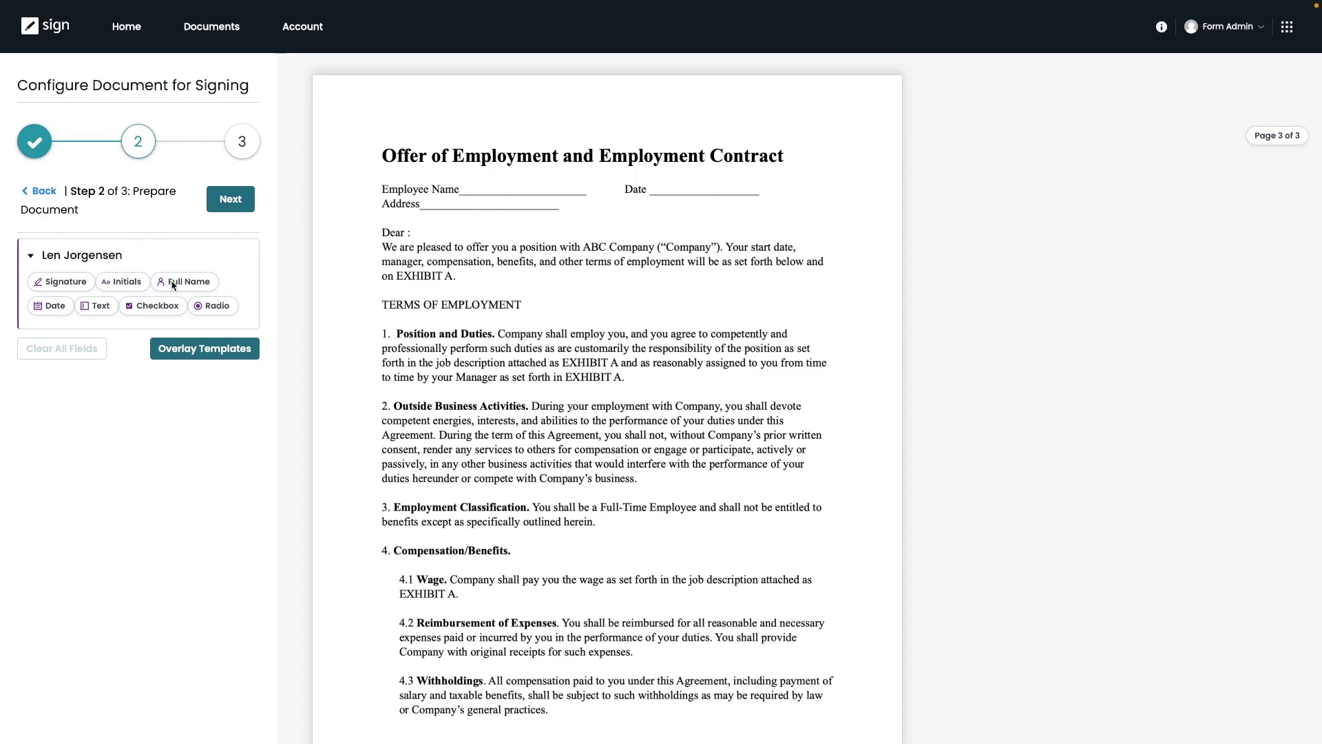
# Place Full Name, Date and Address text fields on page 1 of the offer letter.
pyautogui.moveTo(172, 280); pyautogui.dragTo(488, 191)
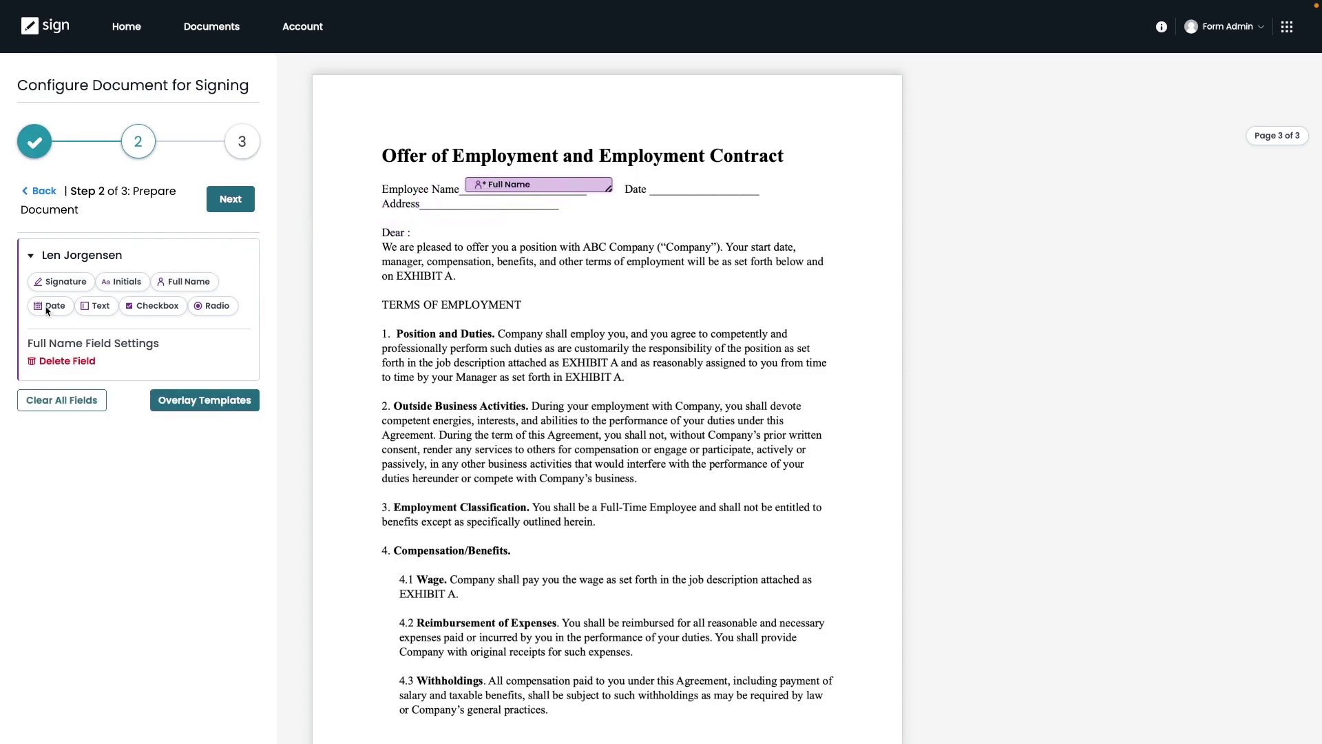
pyautogui.moveTo(51, 311); pyautogui.dragTo(670, 192)
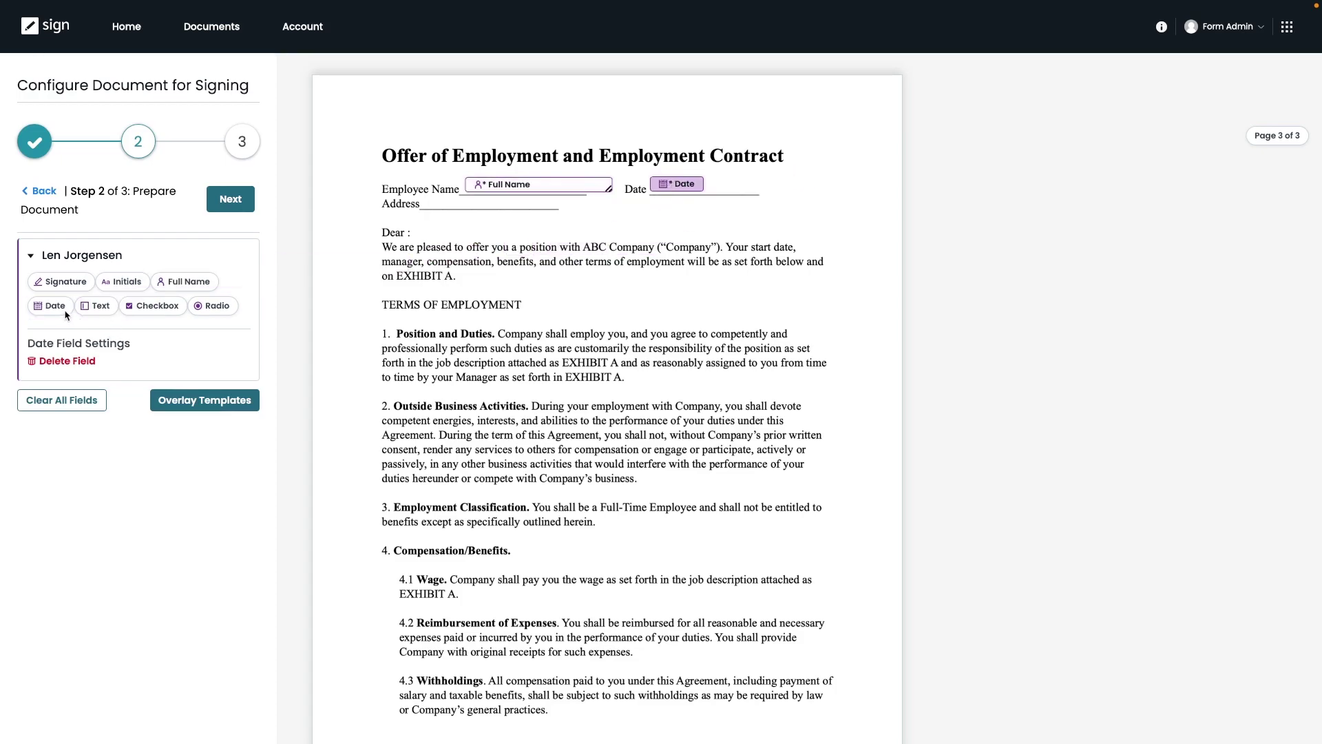
pyautogui.moveTo(101, 312); pyautogui.dragTo(448, 210)
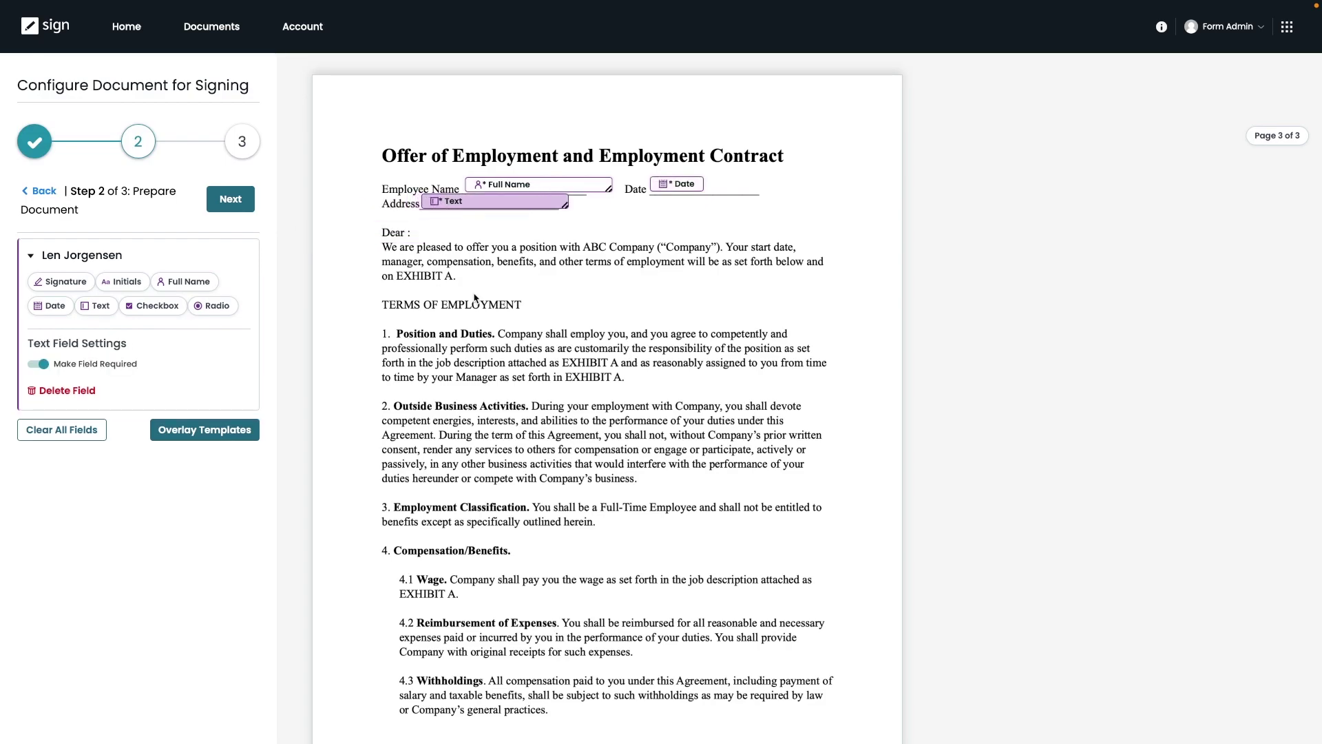
# Add Signature and Date fields on the Employee Signature line on page 3.
pyautogui.scroll(-5, 475, 297)
pyautogui.scroll(-10, 475, 297)
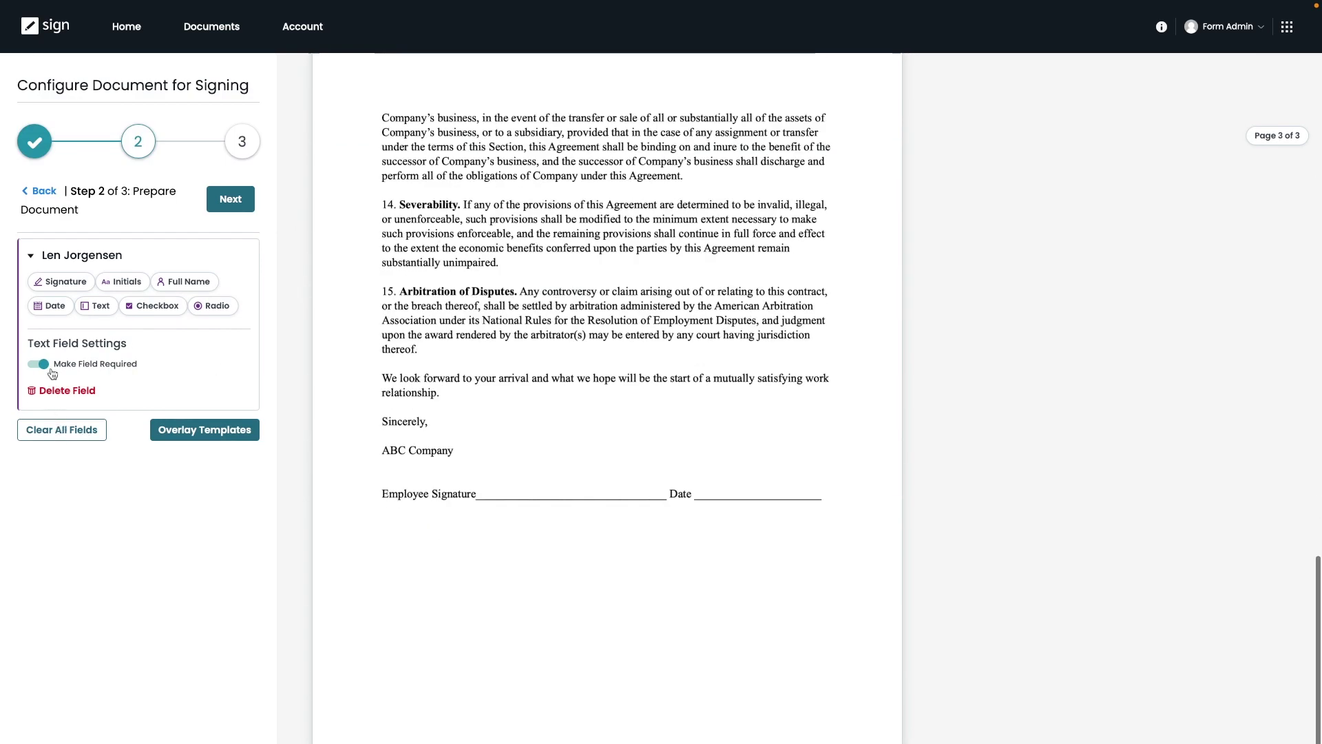
pyautogui.moveTo(61, 290)
pyautogui.mouseDown()
pyautogui.moveTo(196, 311)
pyautogui.moveTo(369, 448)
pyautogui.moveTo(513, 495)
pyautogui.mouseUp()
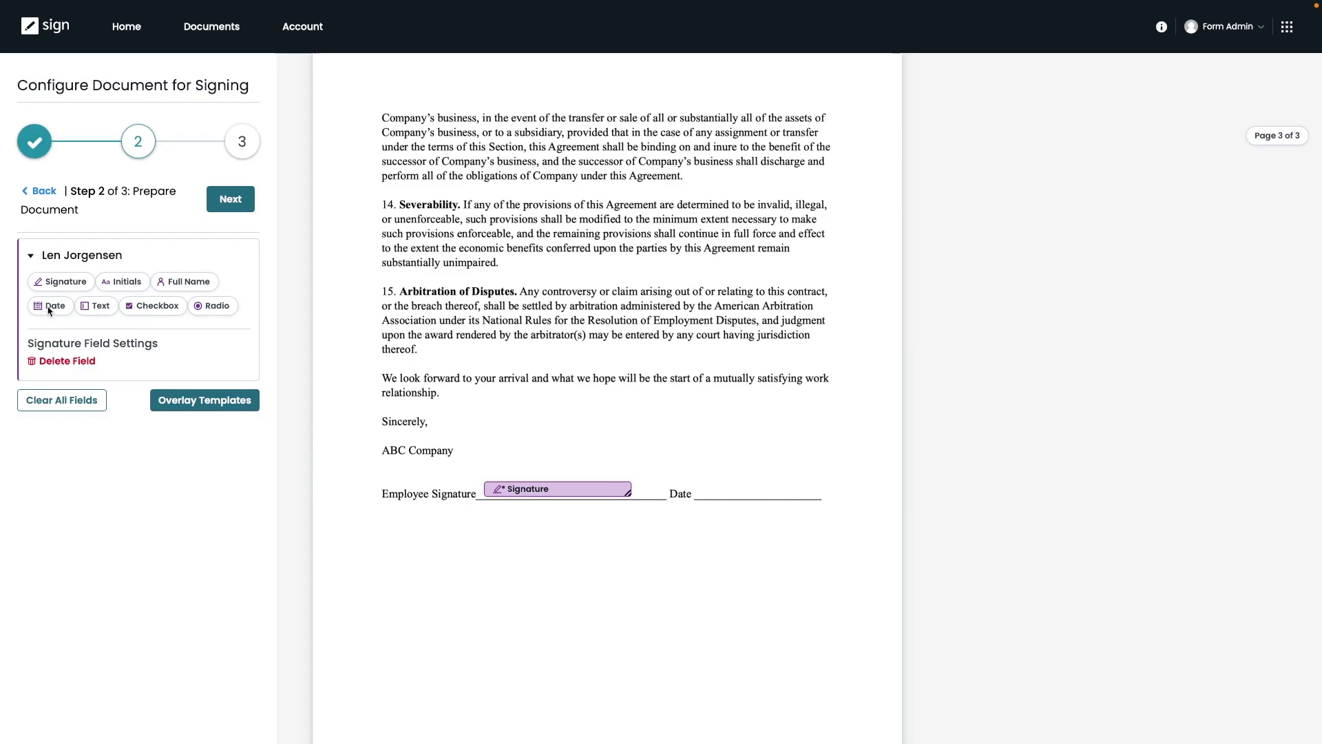
pyautogui.moveTo(51, 306)
pyautogui.mouseDown()
pyautogui.moveTo(723, 458)
pyautogui.moveTo(719, 496)
pyautogui.mouseUp()
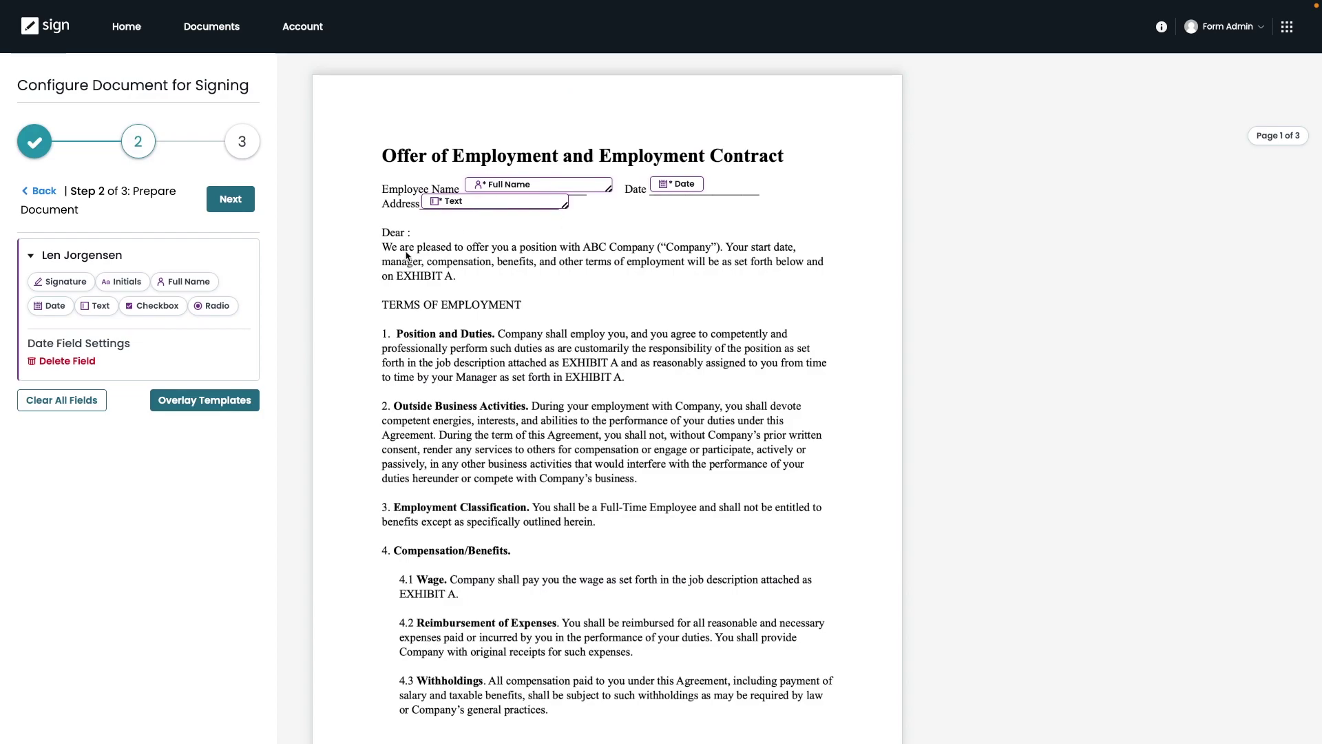
# At Emails & Actions, name the document as the signer's Offer Letter.
pyautogui.click(233, 200)
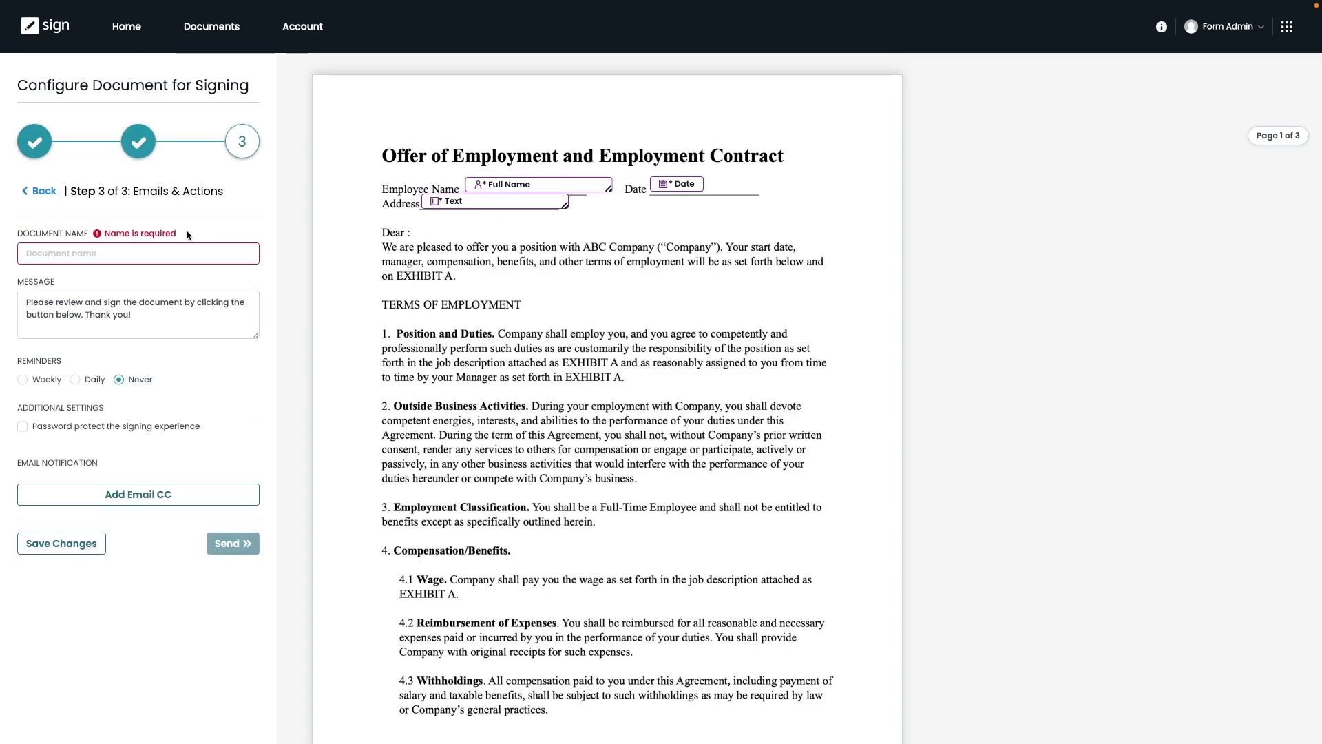
pyautogui.click(146, 254)
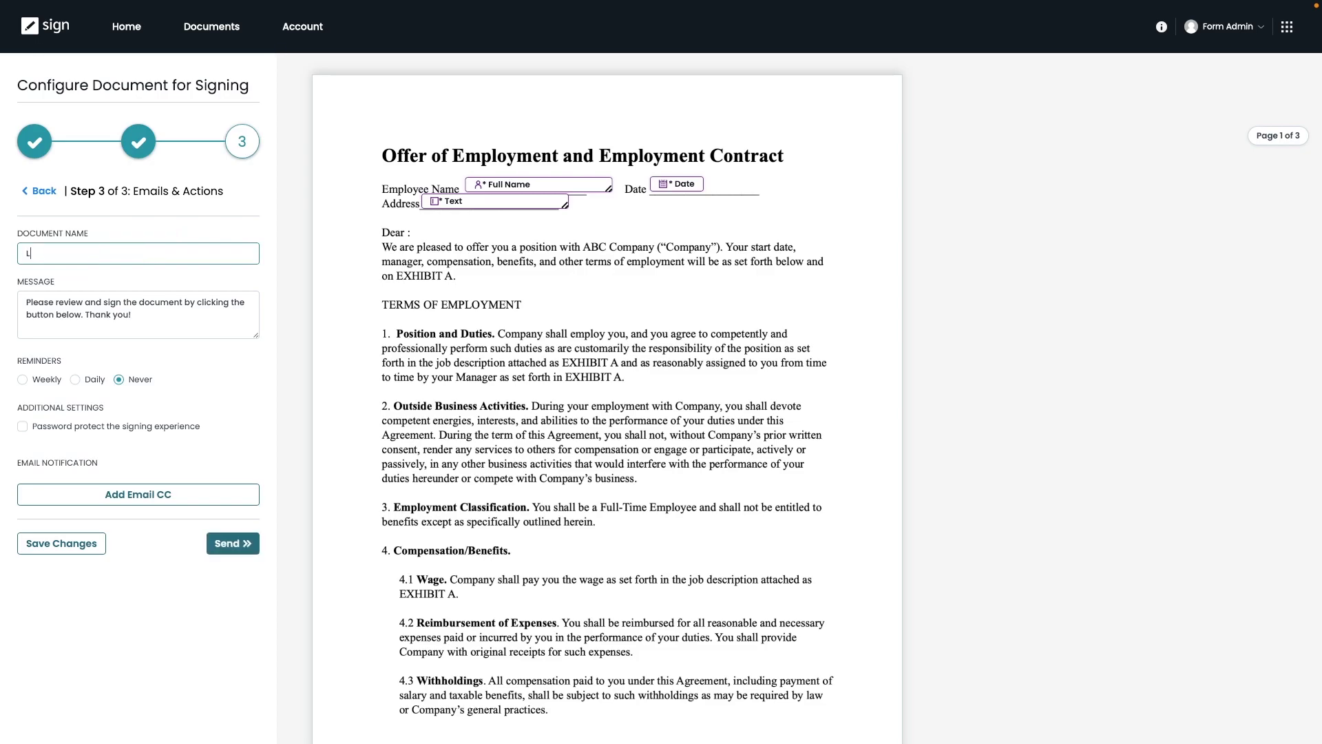
pyautogui.click(140, 318)
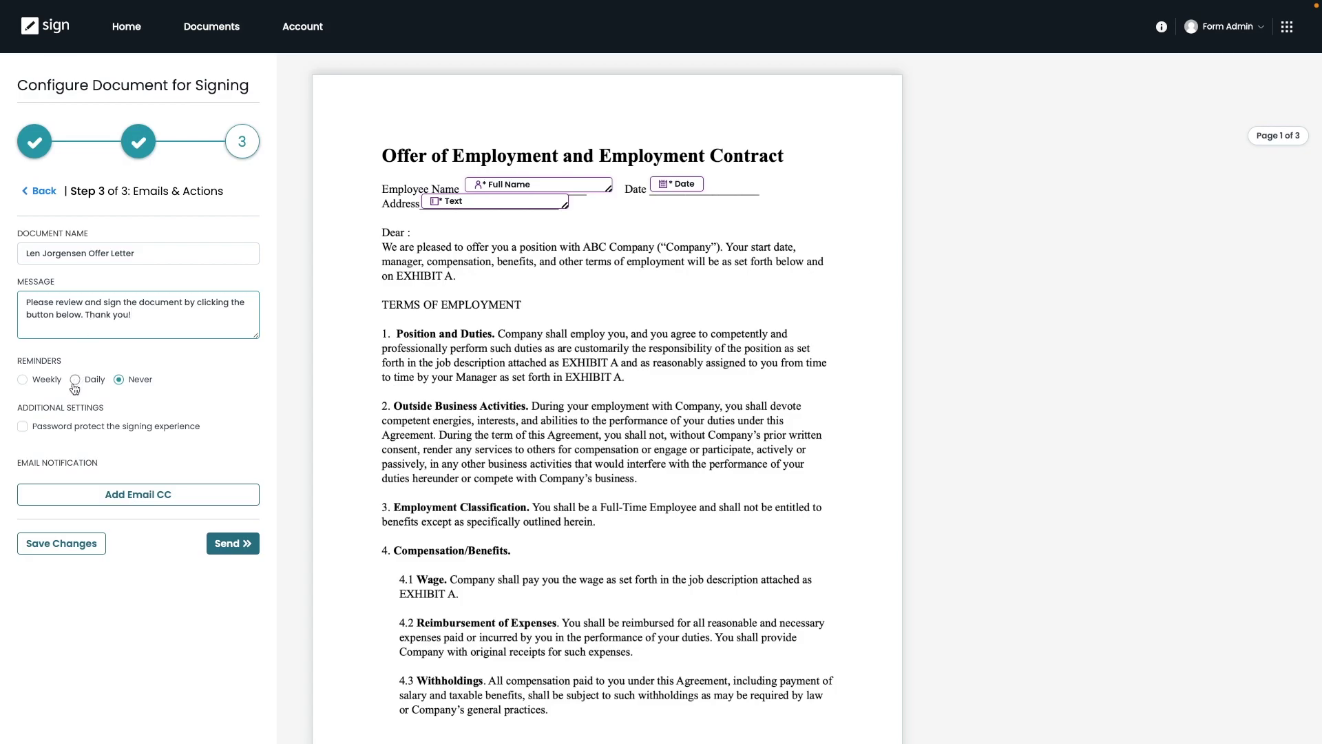
# Leave password protection off and reminders at Never after trying Weekly and Daily.
pyautogui.click(23, 427)
pyautogui.click(23, 426)
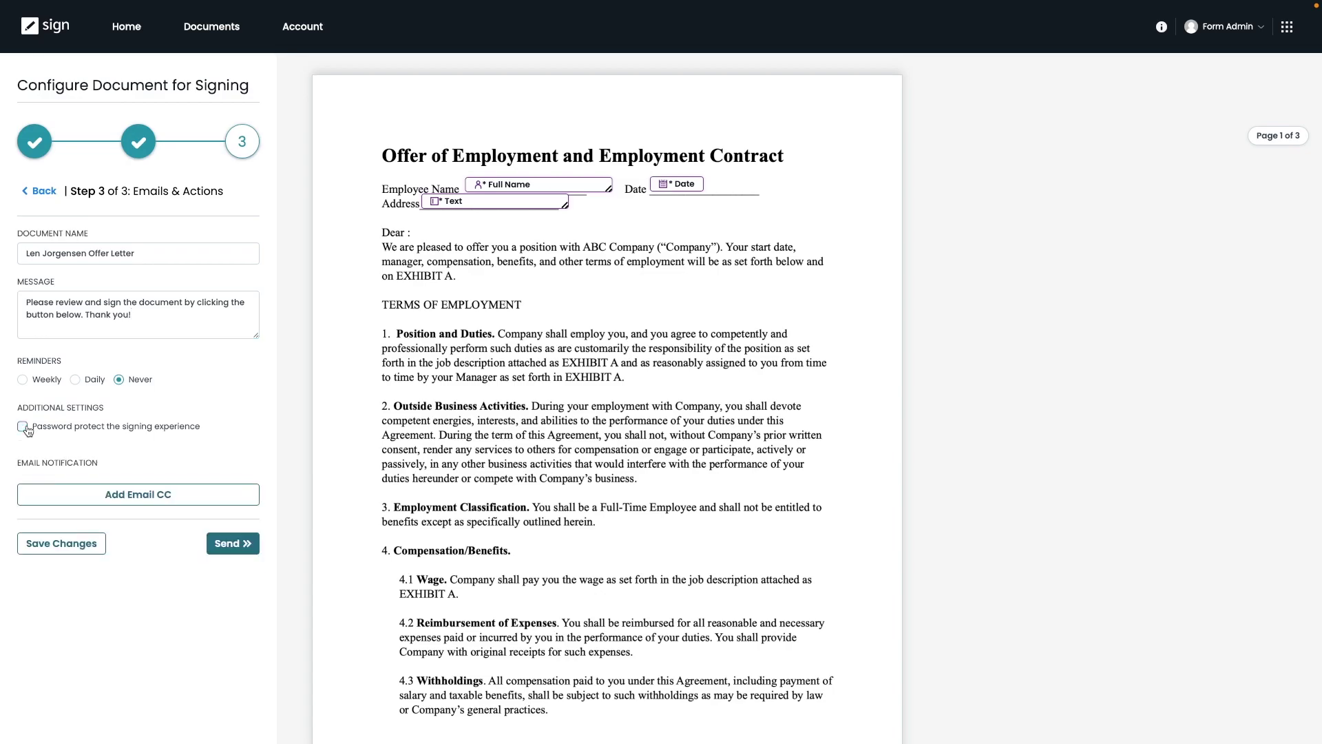
pyautogui.click(24, 384)
pyautogui.click(78, 382)
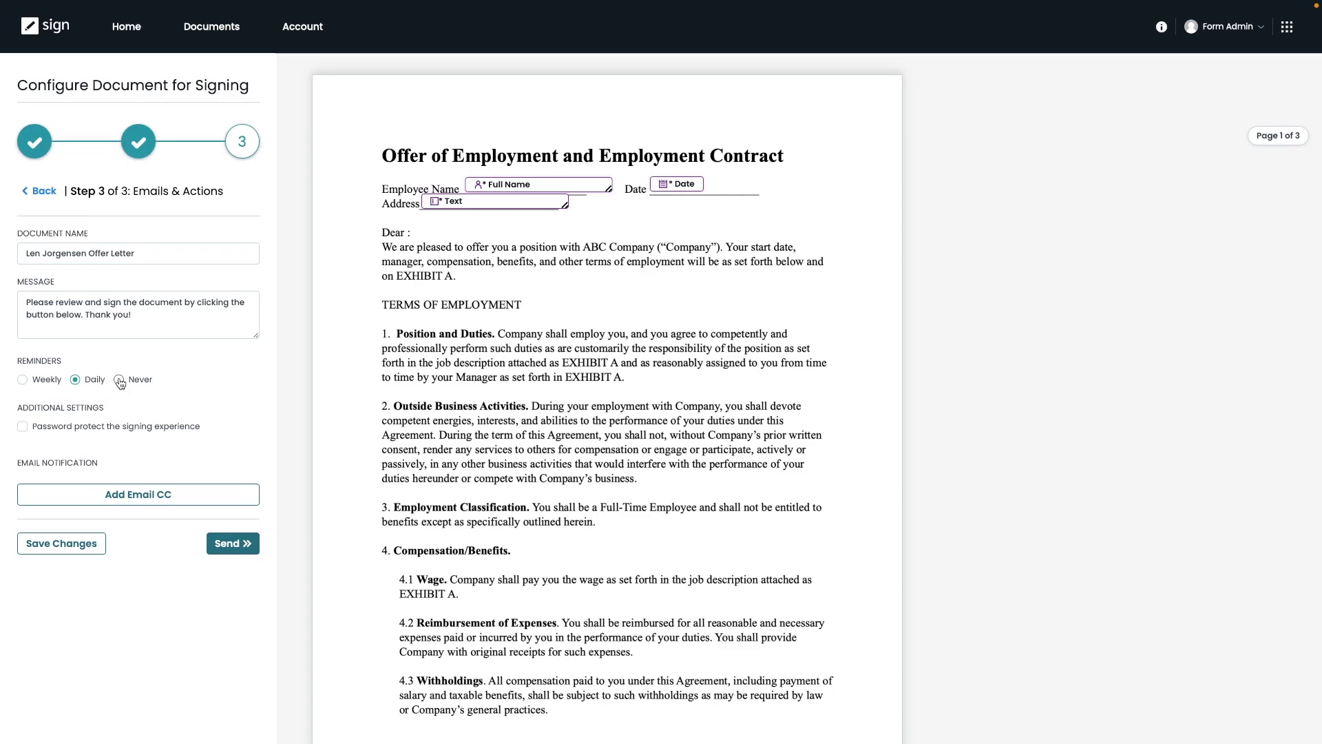
pyautogui.click(120, 381)
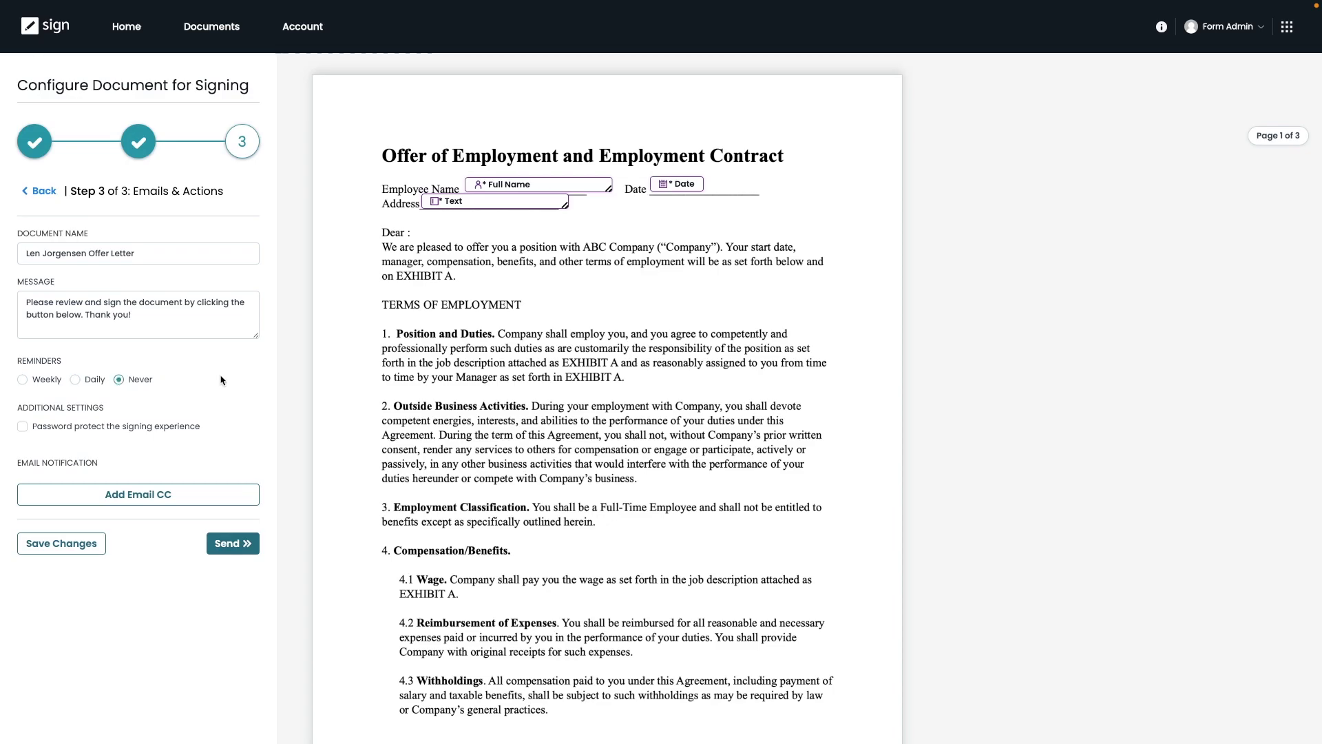
# Send the offer letter and confirm the 'Document has been sent' notice.
pyautogui.click(235, 544)
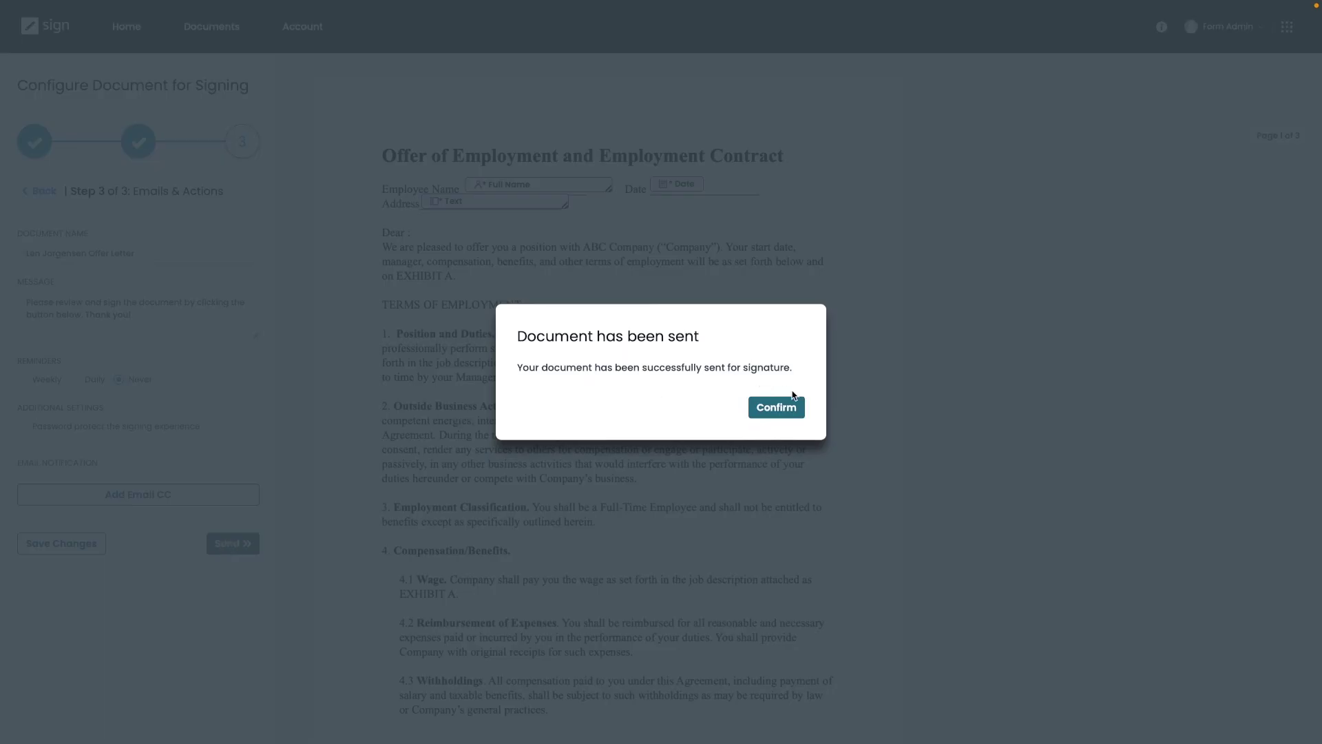
pyautogui.click(775, 408)
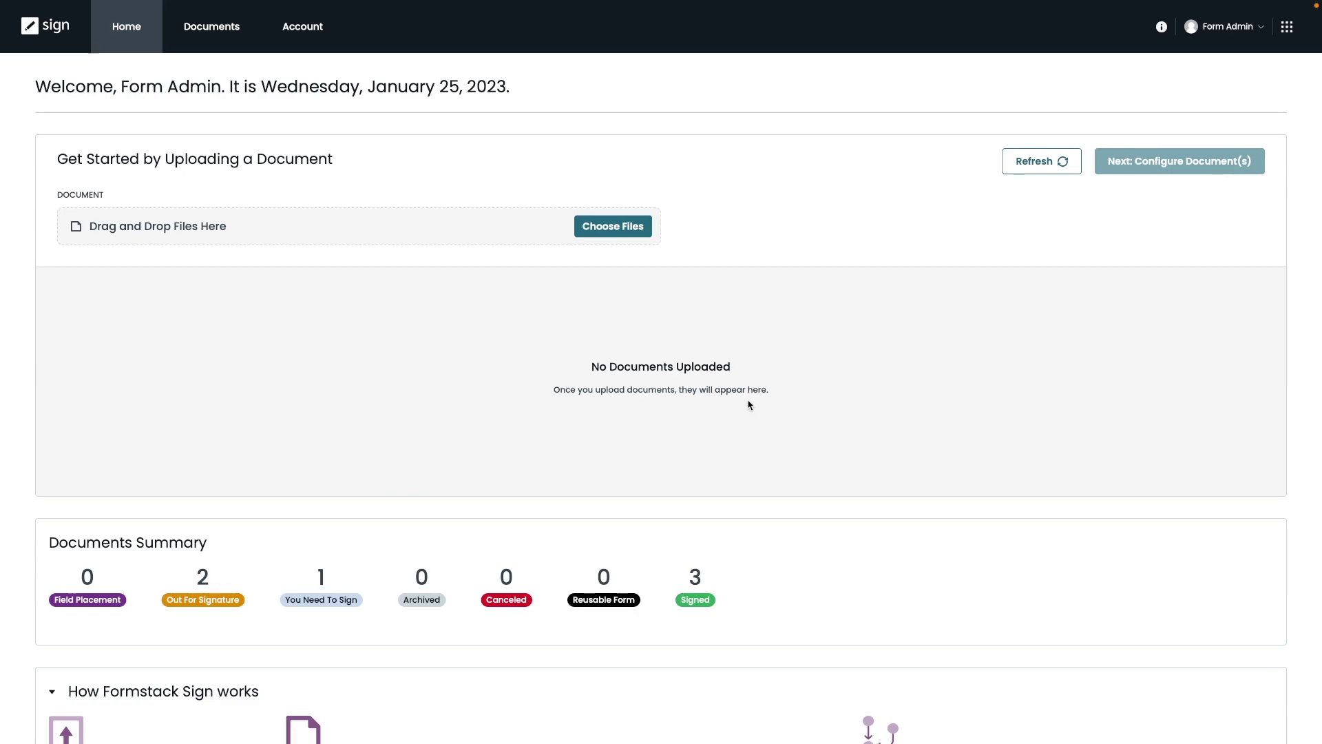
# Copy the offer letter's signing link via Documents > Remind, then close the dialog.
pyautogui.click(205, 38)
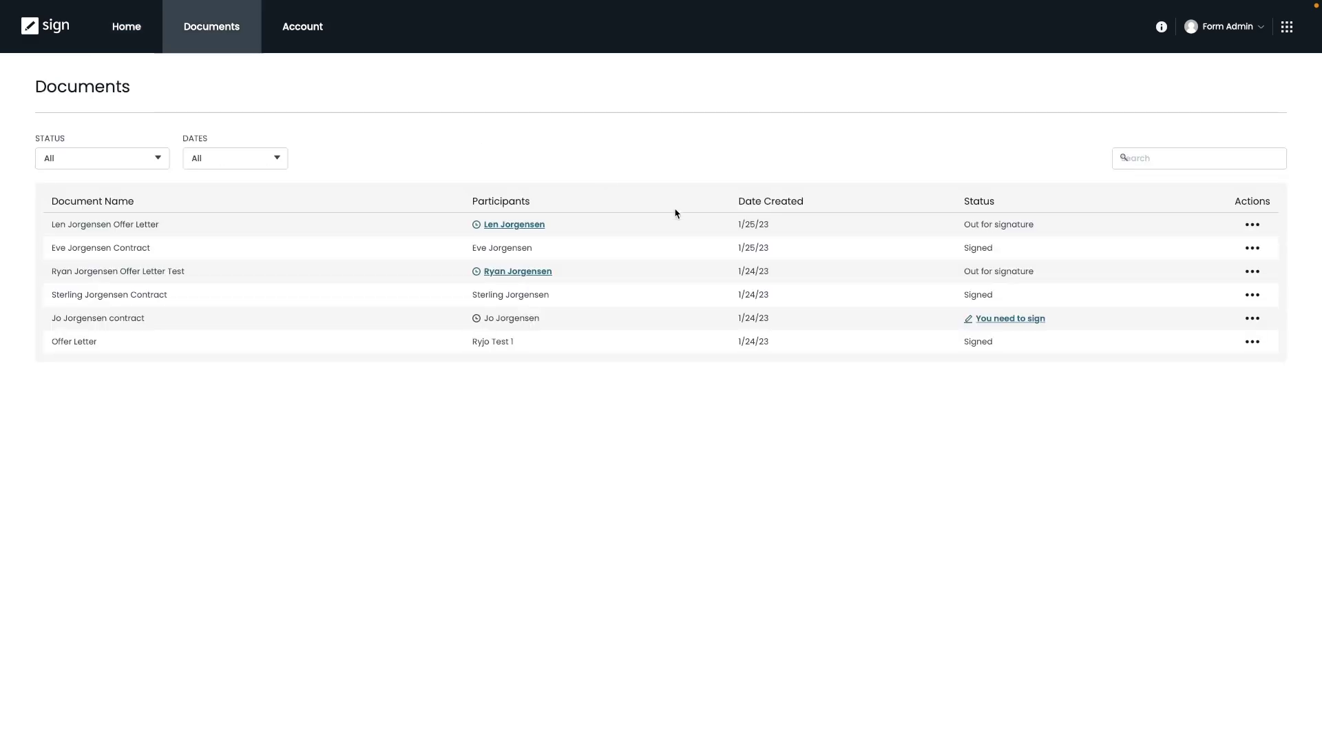
pyautogui.click(1252, 226)
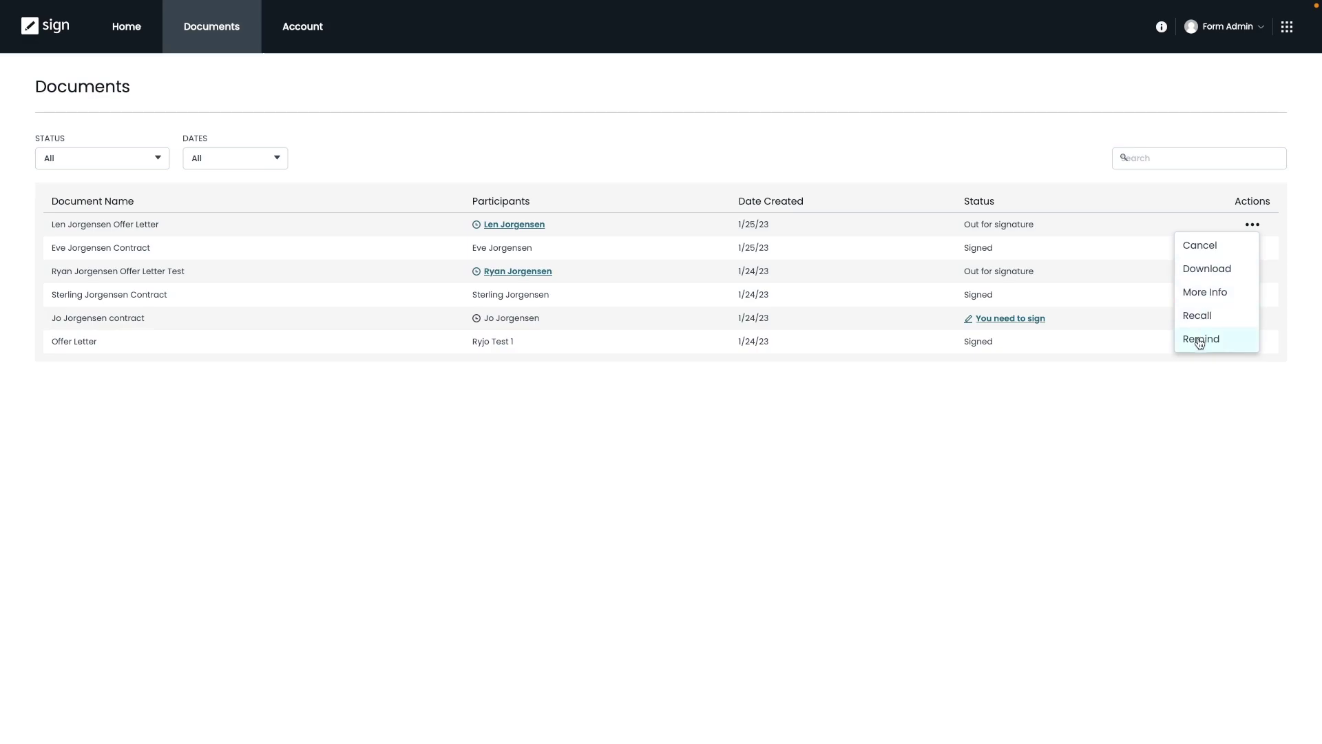
pyautogui.click(1200, 340)
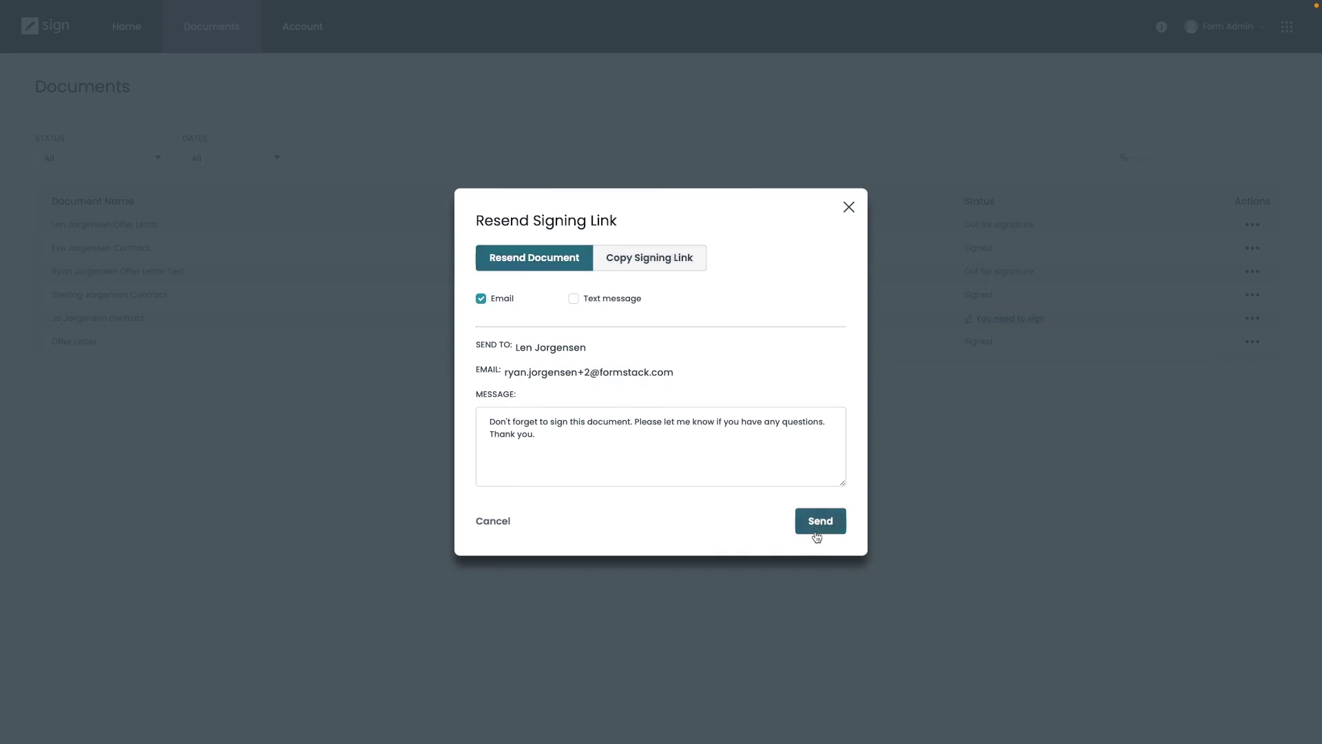
pyautogui.click(662, 271)
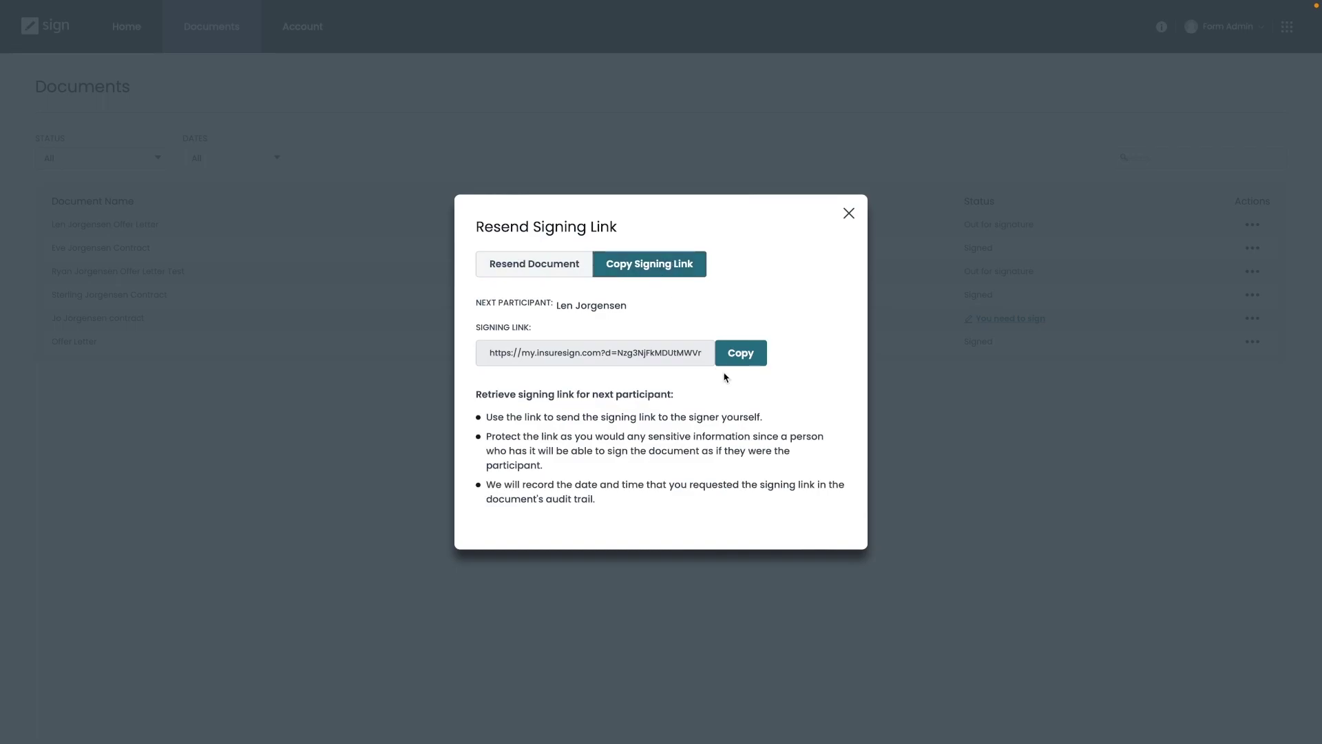
pyautogui.click(743, 354)
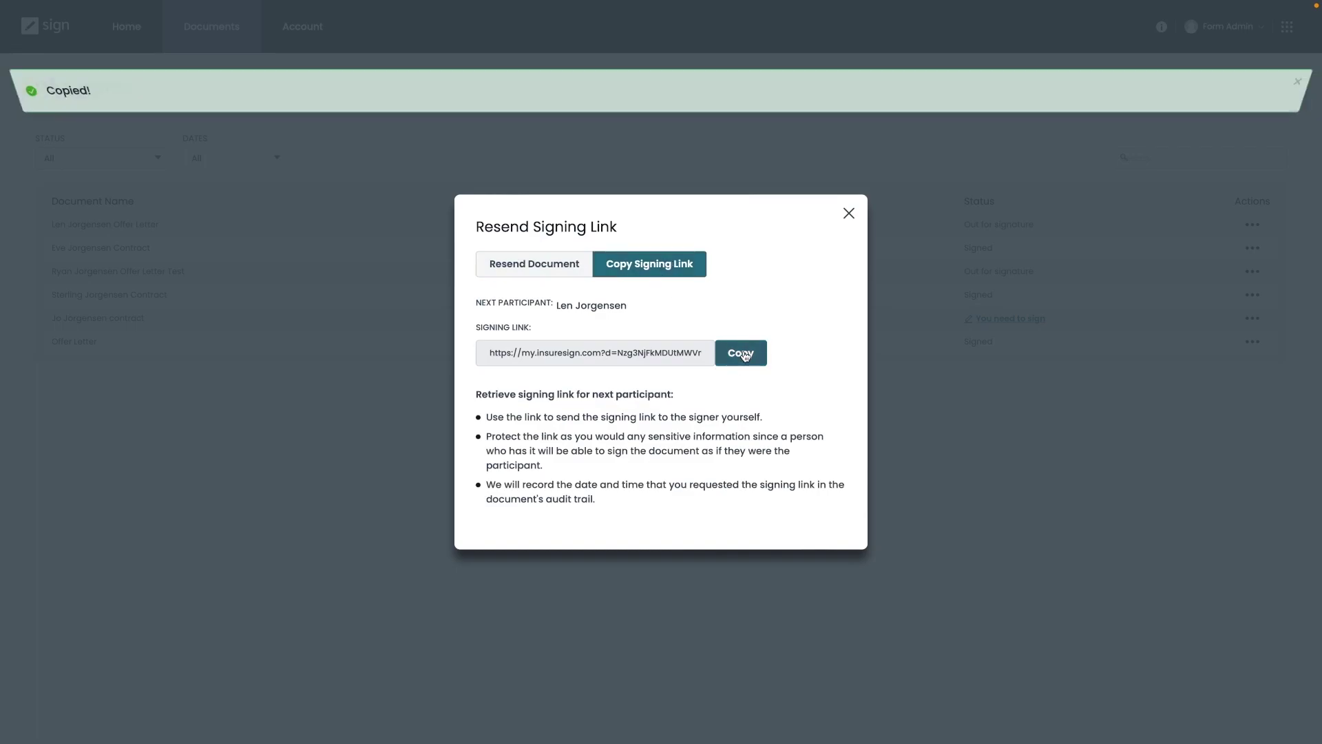
pyautogui.click(849, 214)
# Open the copied signing link in a new tab and fill in the employee's street address.
pyautogui.press('super+t')
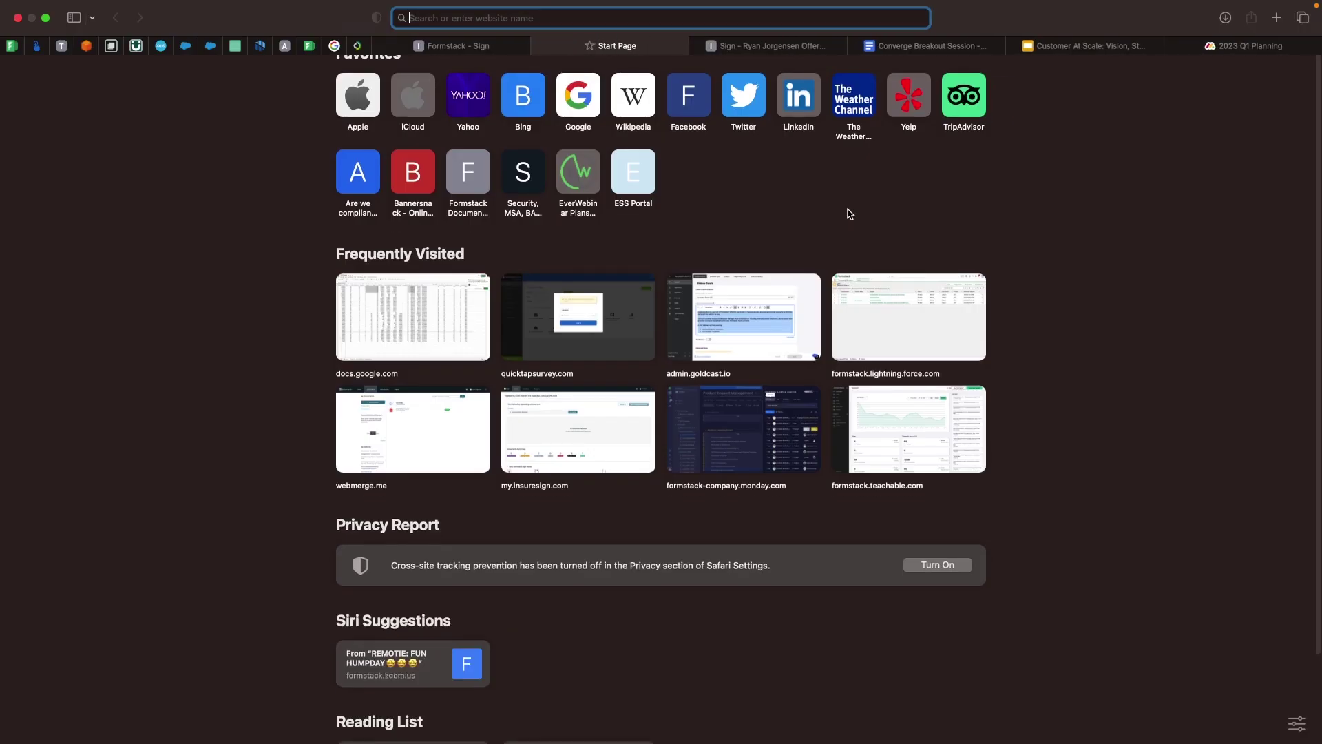
pyautogui.press('super+v')
pyautogui.press('Return')
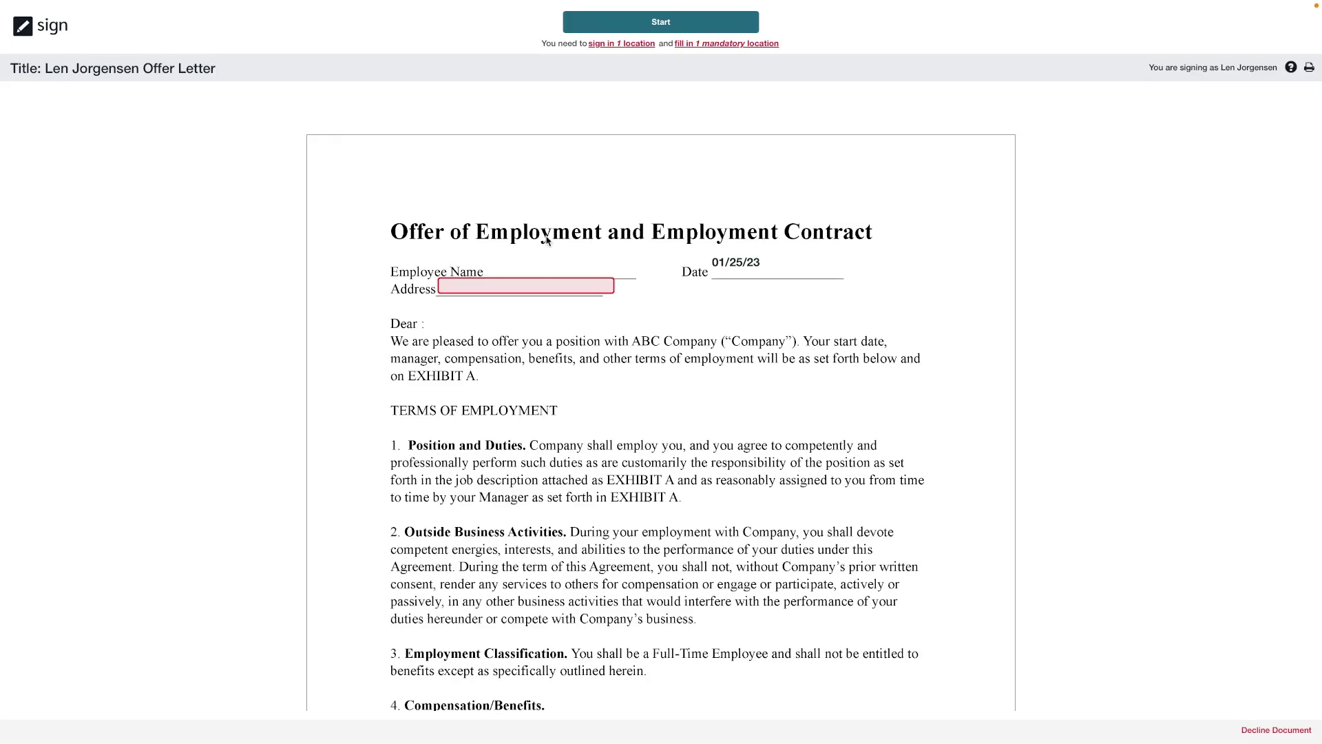
pyautogui.click(473, 286)
pyautogui.write('123 Happy Lane')
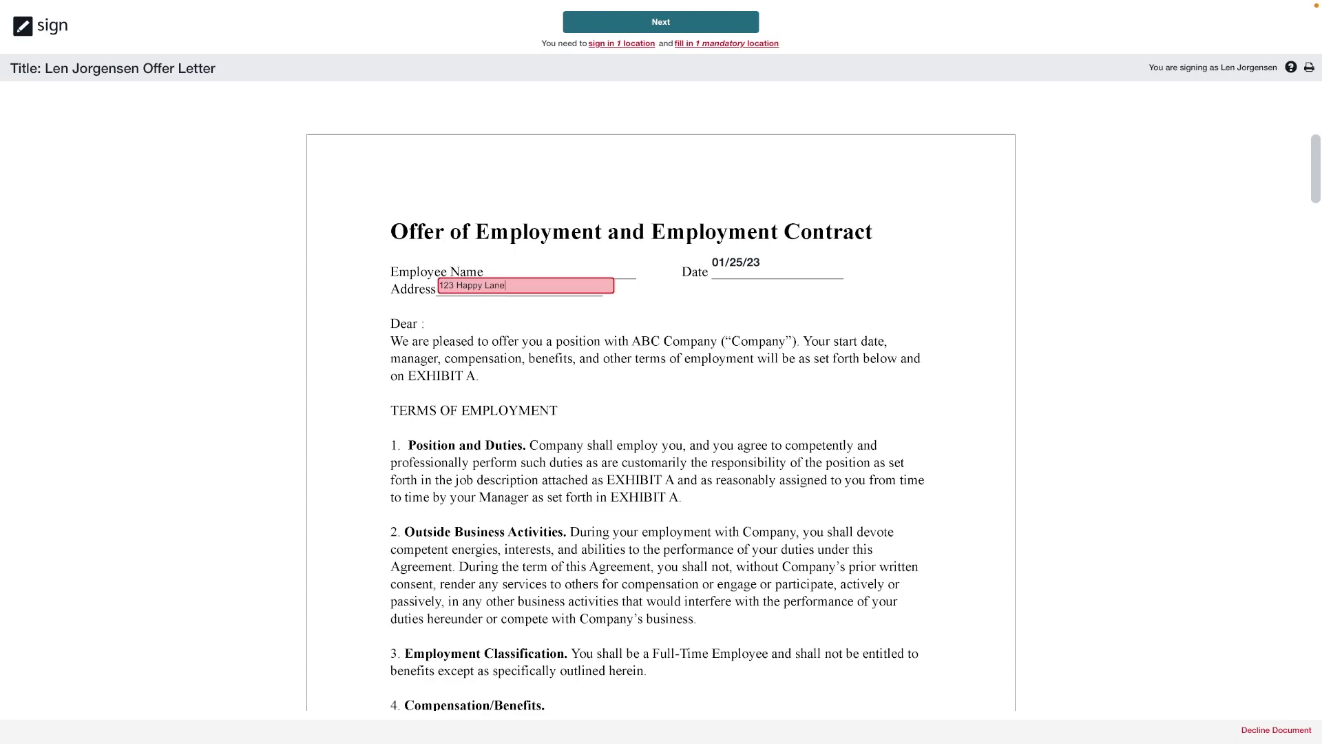
pyautogui.click(639, 57)
# Apply the signature on the Employee Signature line and submit the document with consent.
pyautogui.click(674, 44)
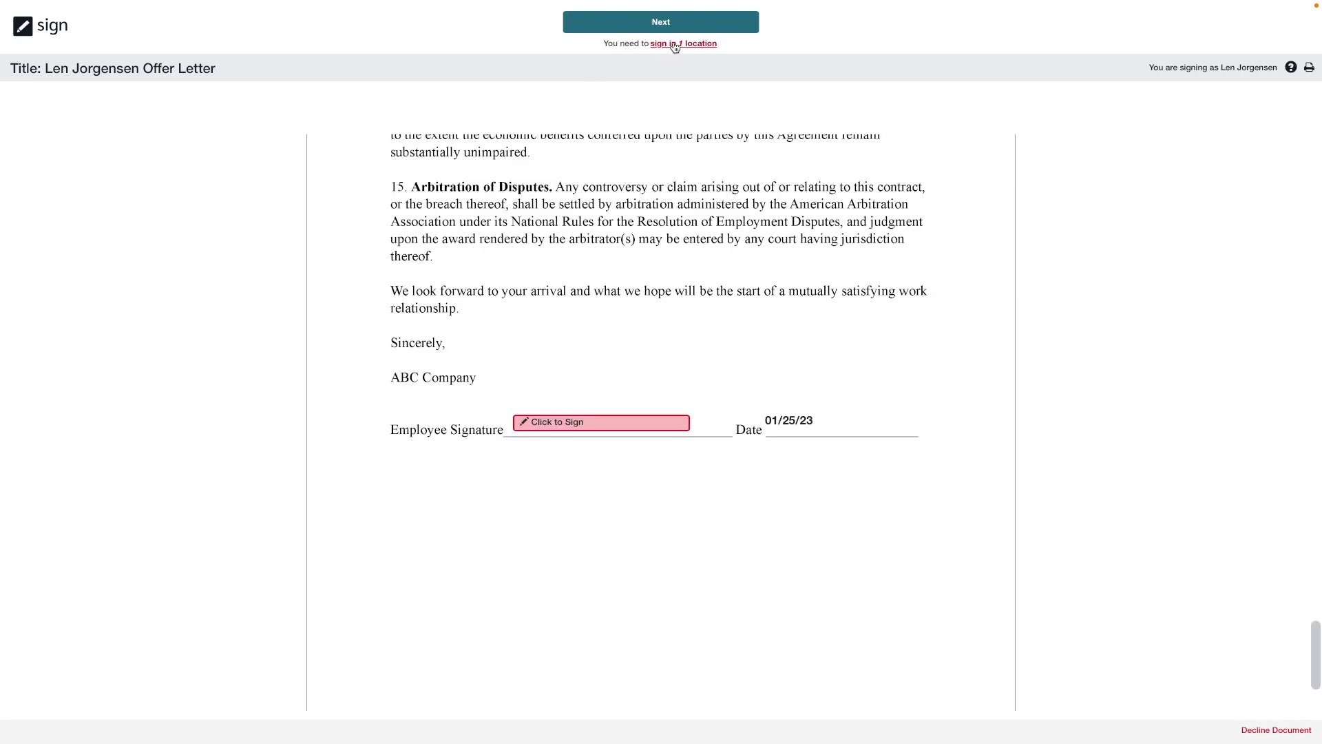
pyautogui.click(604, 426)
pyautogui.click(824, 373)
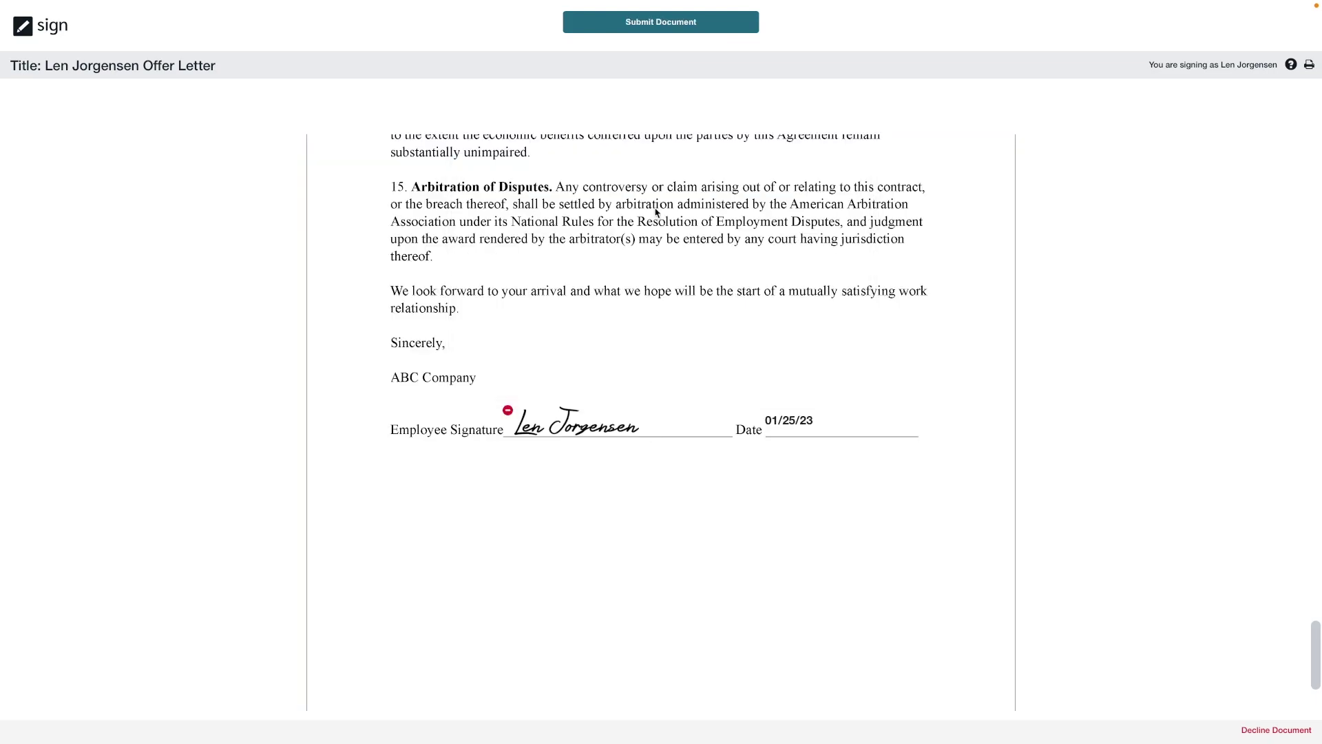
pyautogui.click(686, 25)
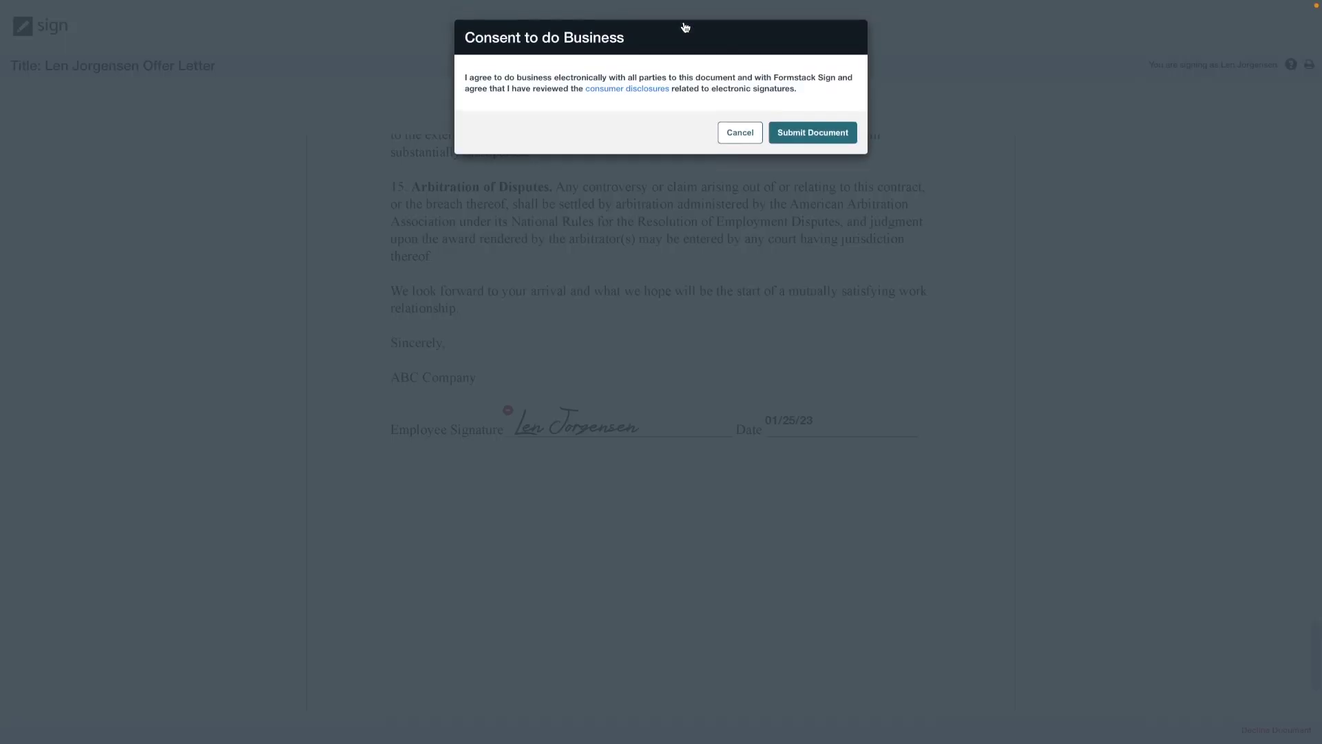
pyautogui.click(791, 135)
# Return to the Documents list and reload it to see the offer letter marked Signed.
pyautogui.moveTo(645, 4)
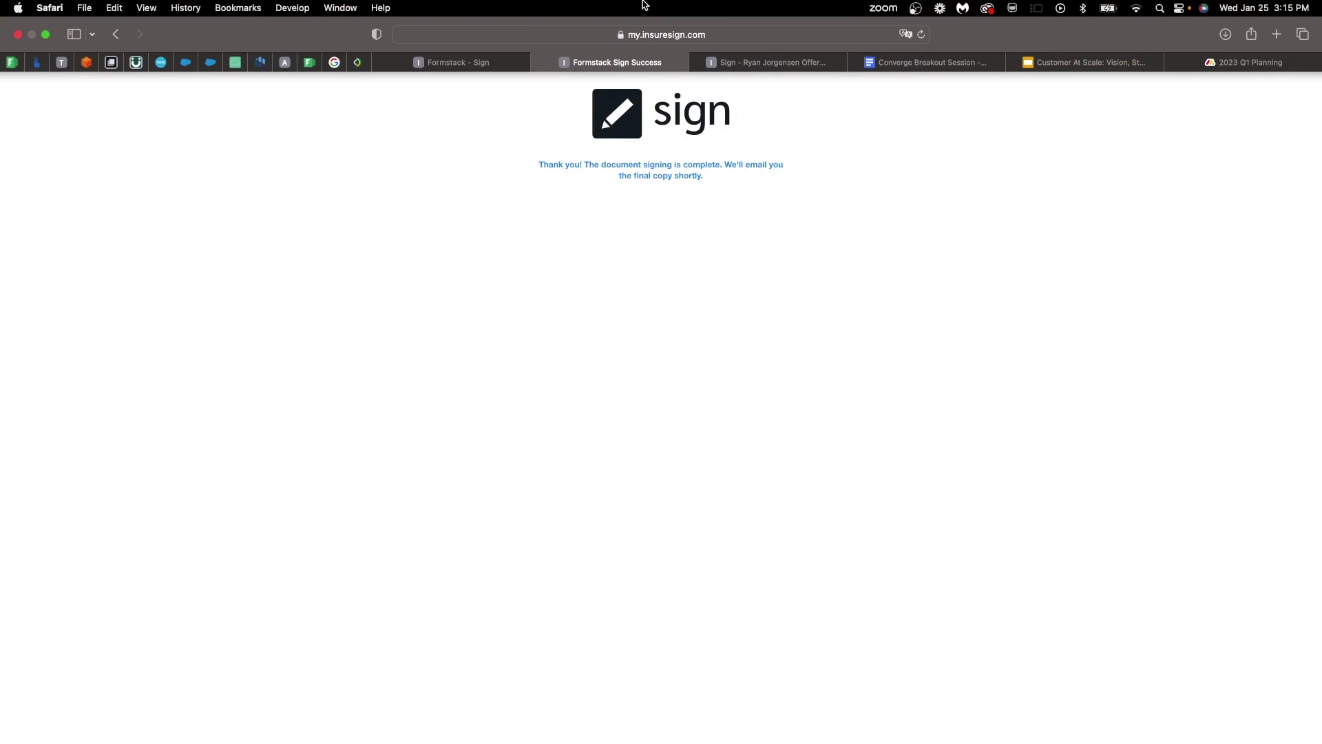
pyautogui.click(489, 69)
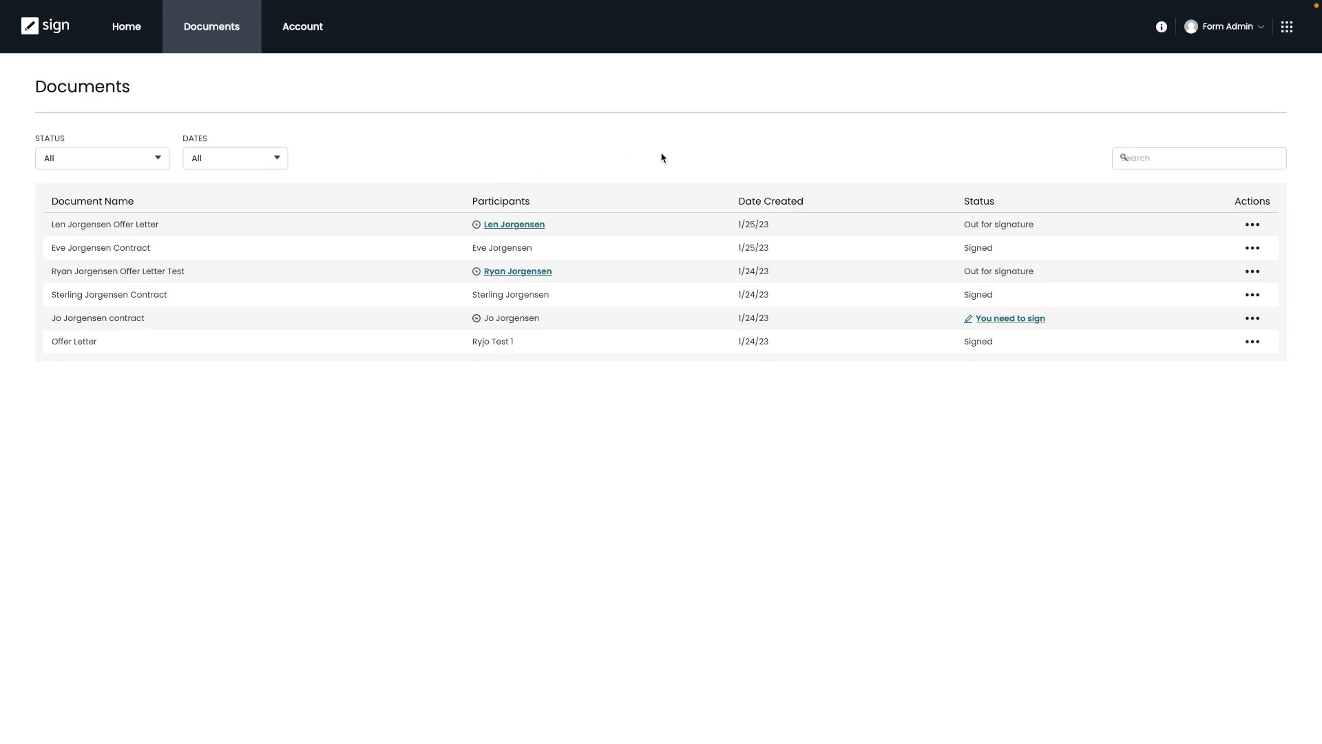
pyautogui.press('F5')
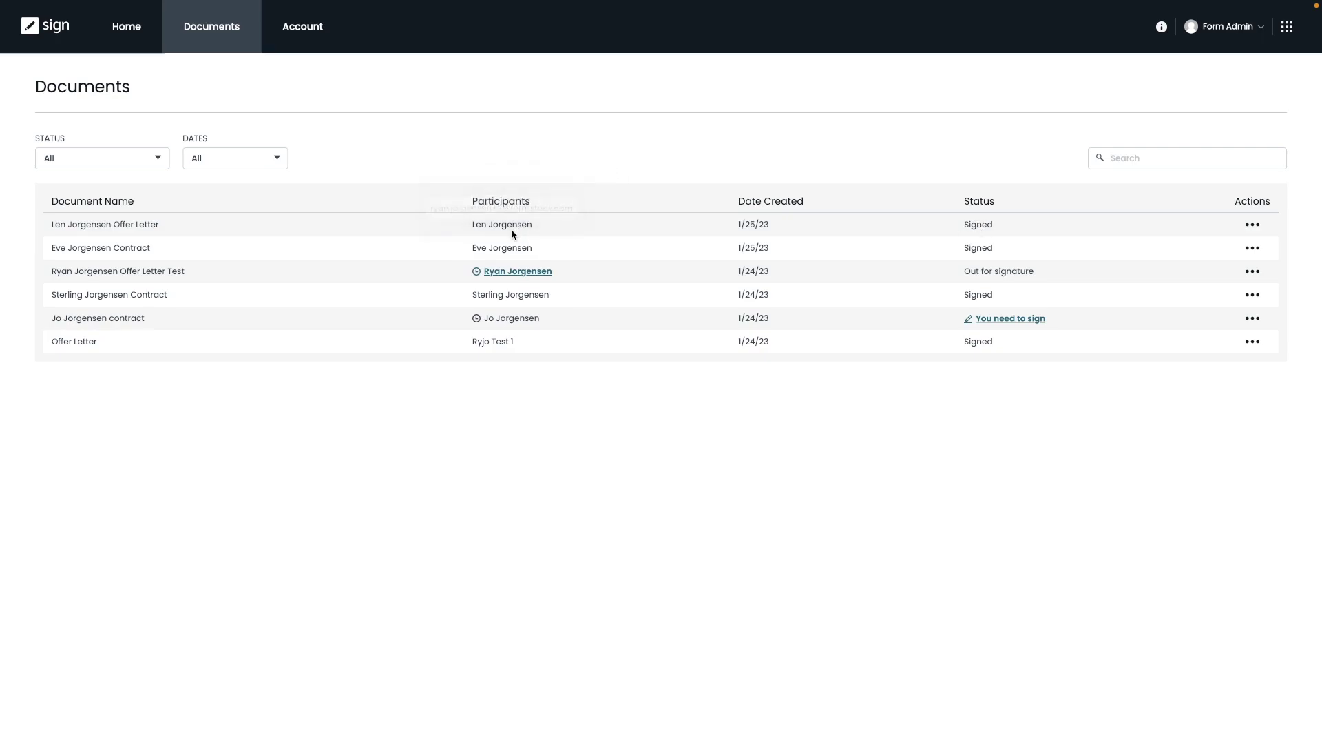
pyautogui.moveTo(513, 234)
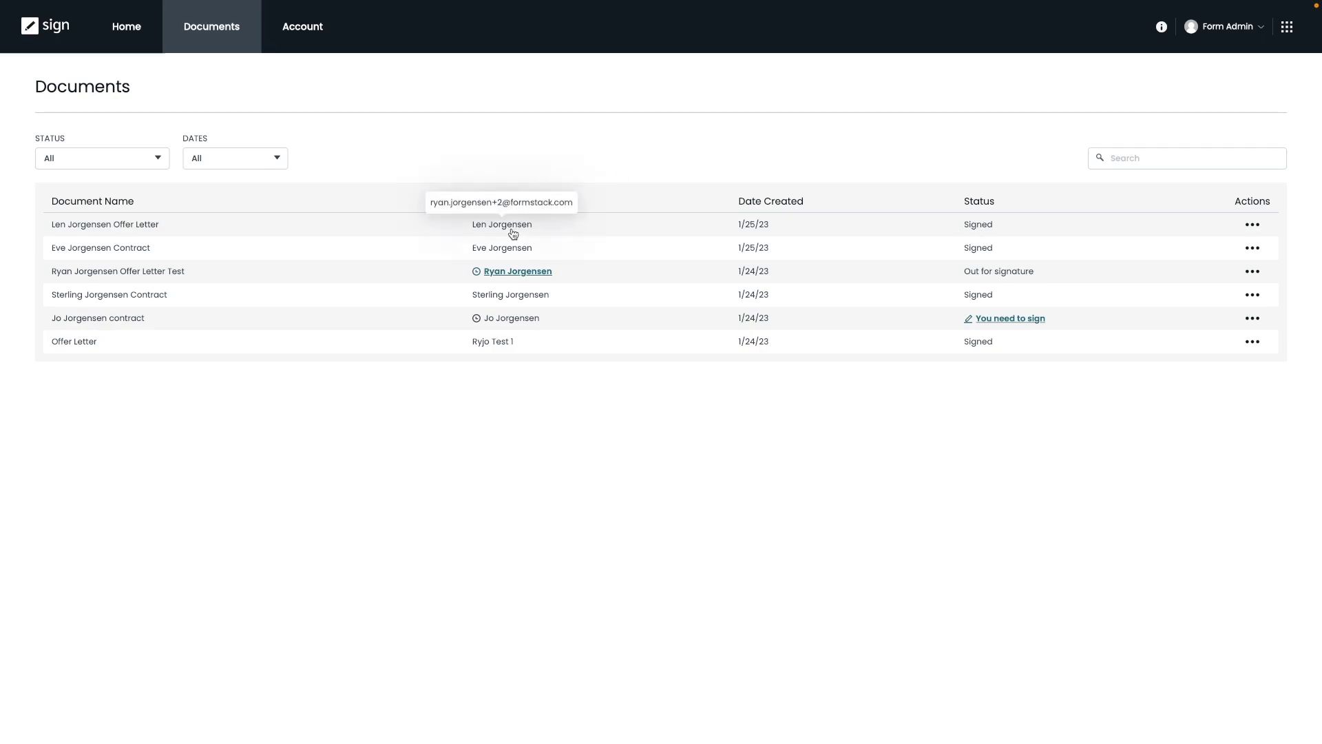
pyautogui.click(1251, 228)
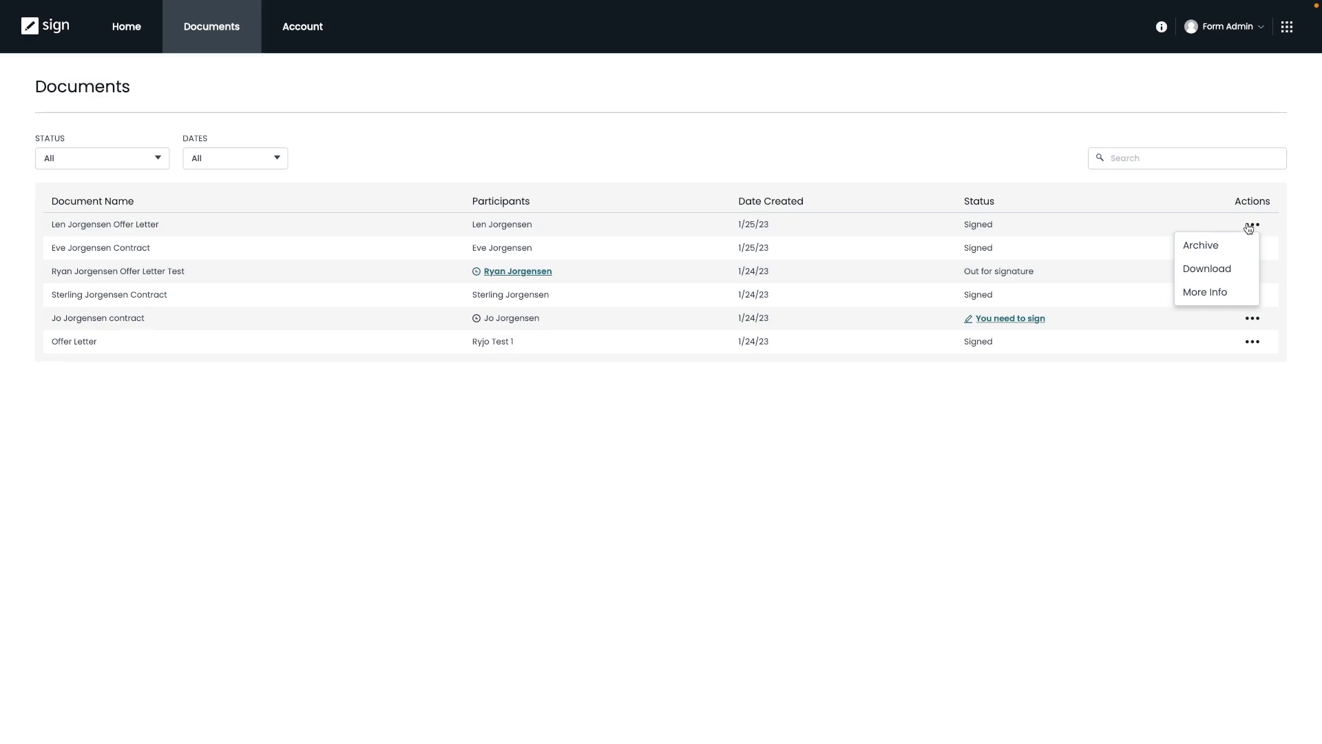
pyautogui.click(1141, 262)
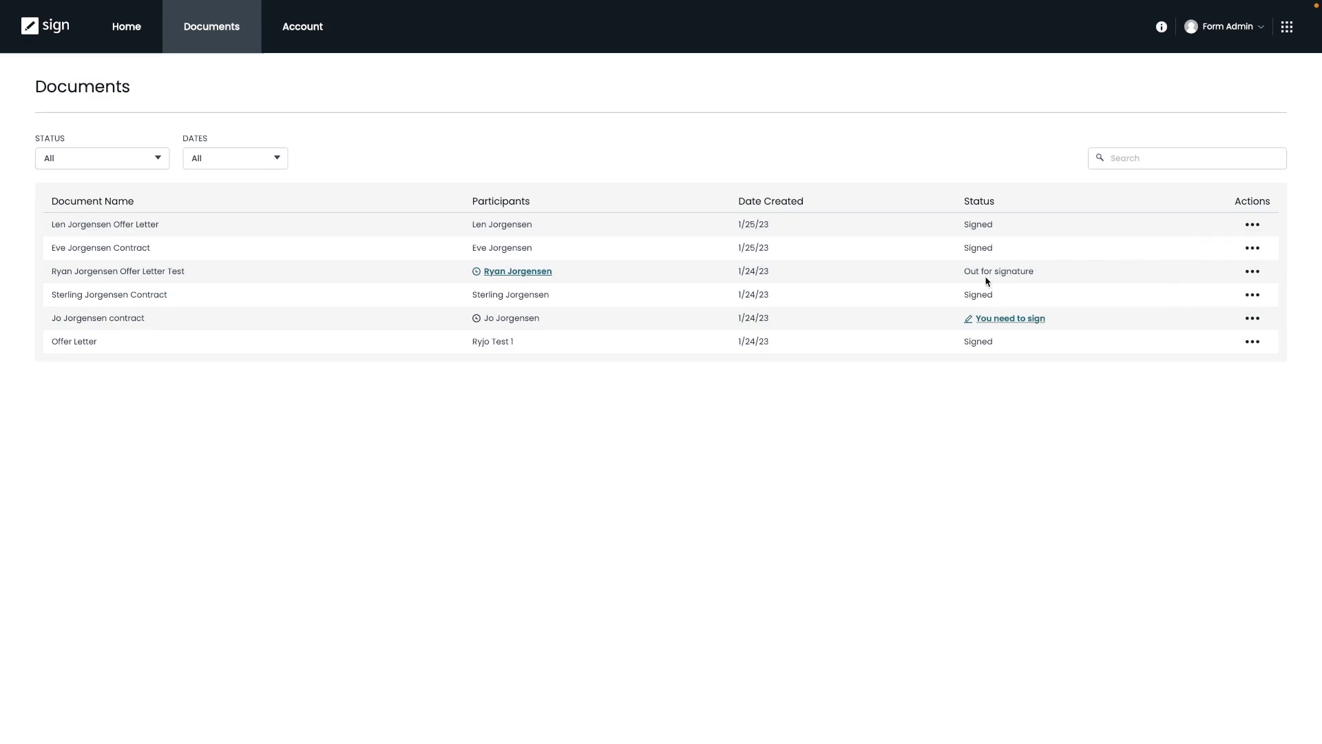
pyautogui.click(1252, 272)
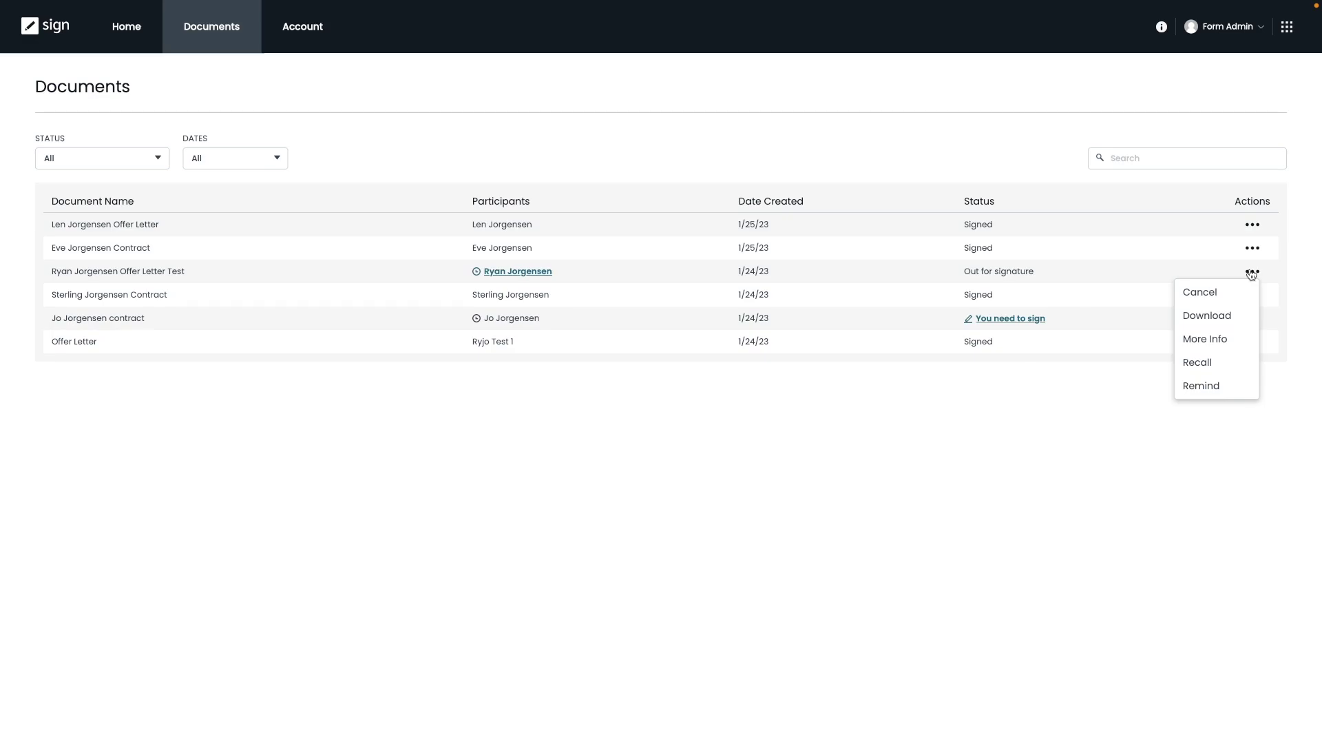
pyautogui.click(1251, 274)
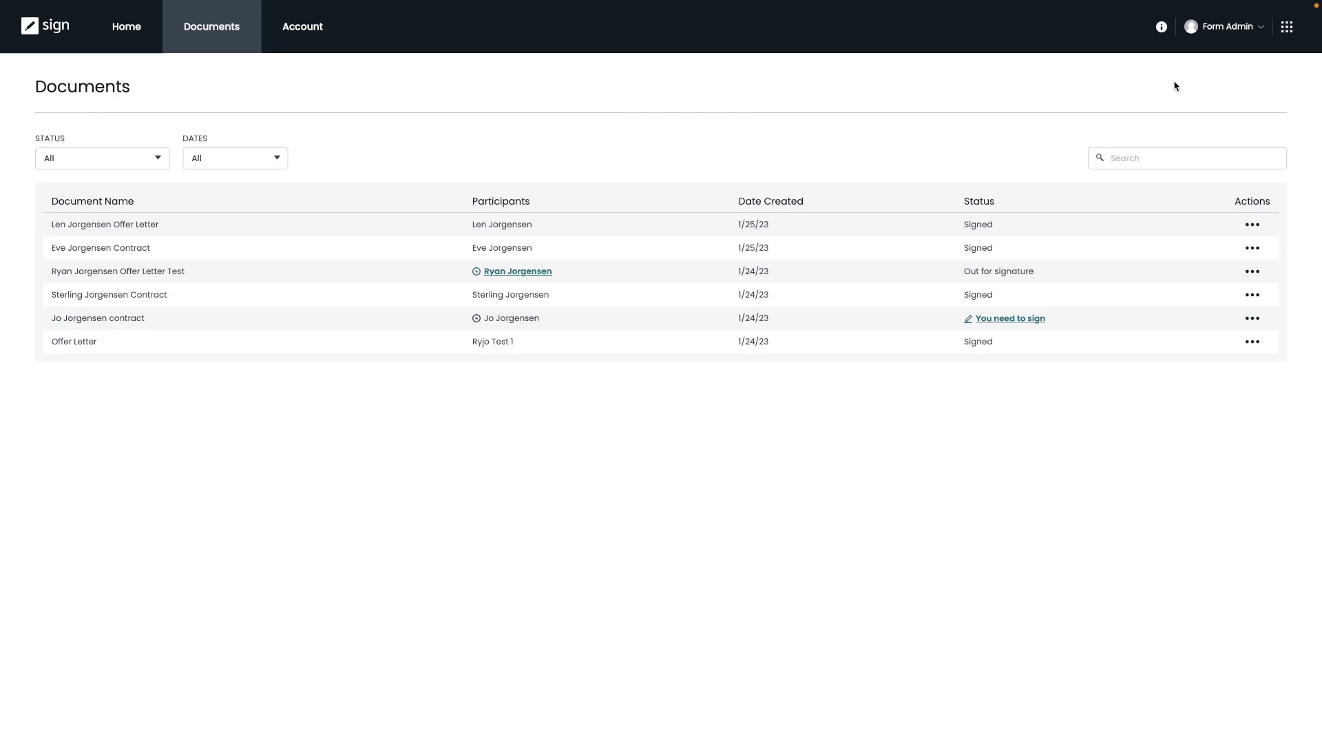
# Search the Formstack Help Center for 'reusable form'.
pyautogui.click(1162, 30)
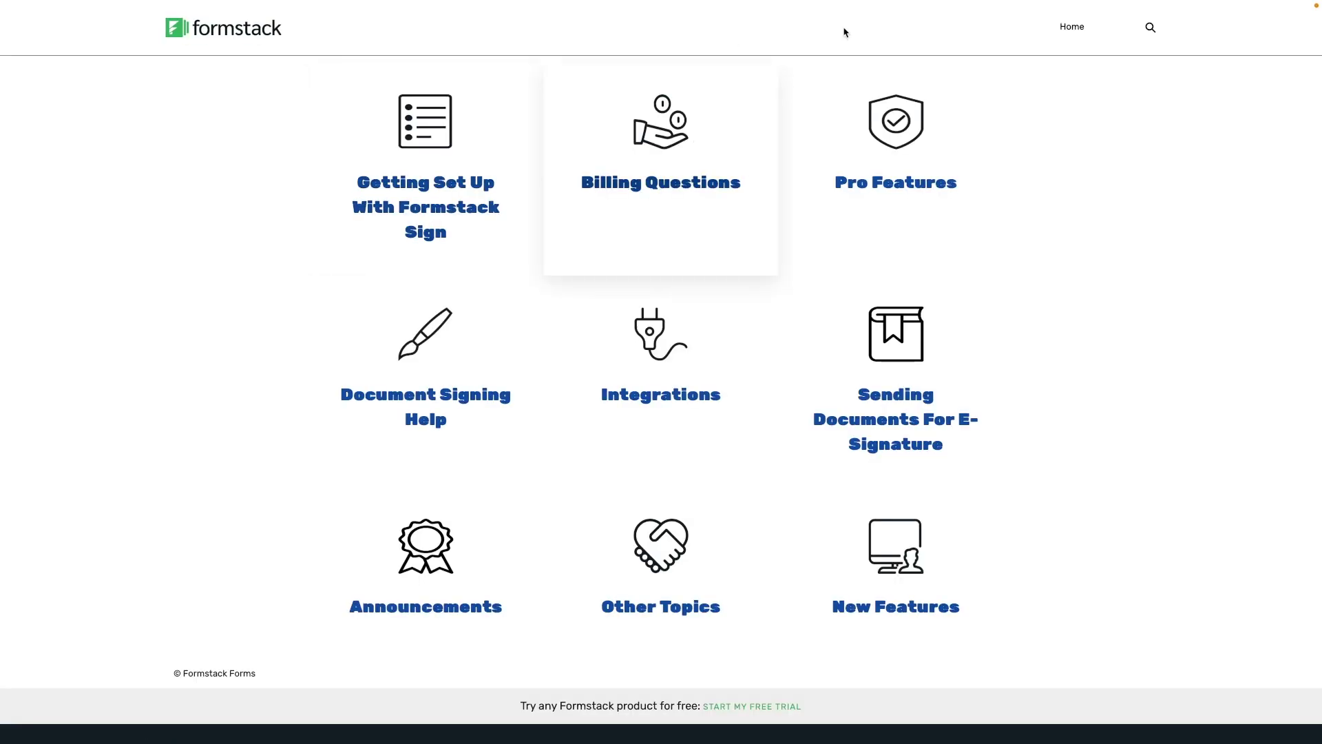
pyautogui.click(1150, 29)
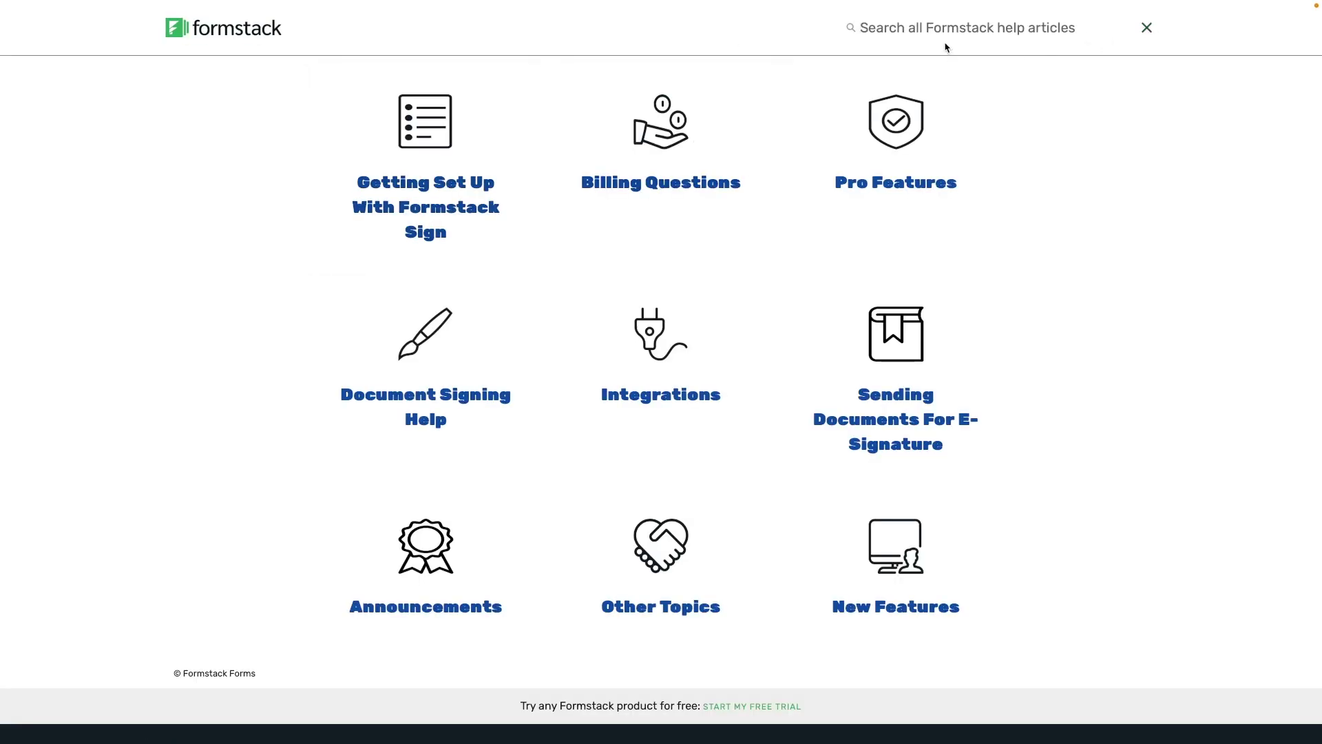
pyautogui.write('reusable form')
pyautogui.press('Return')
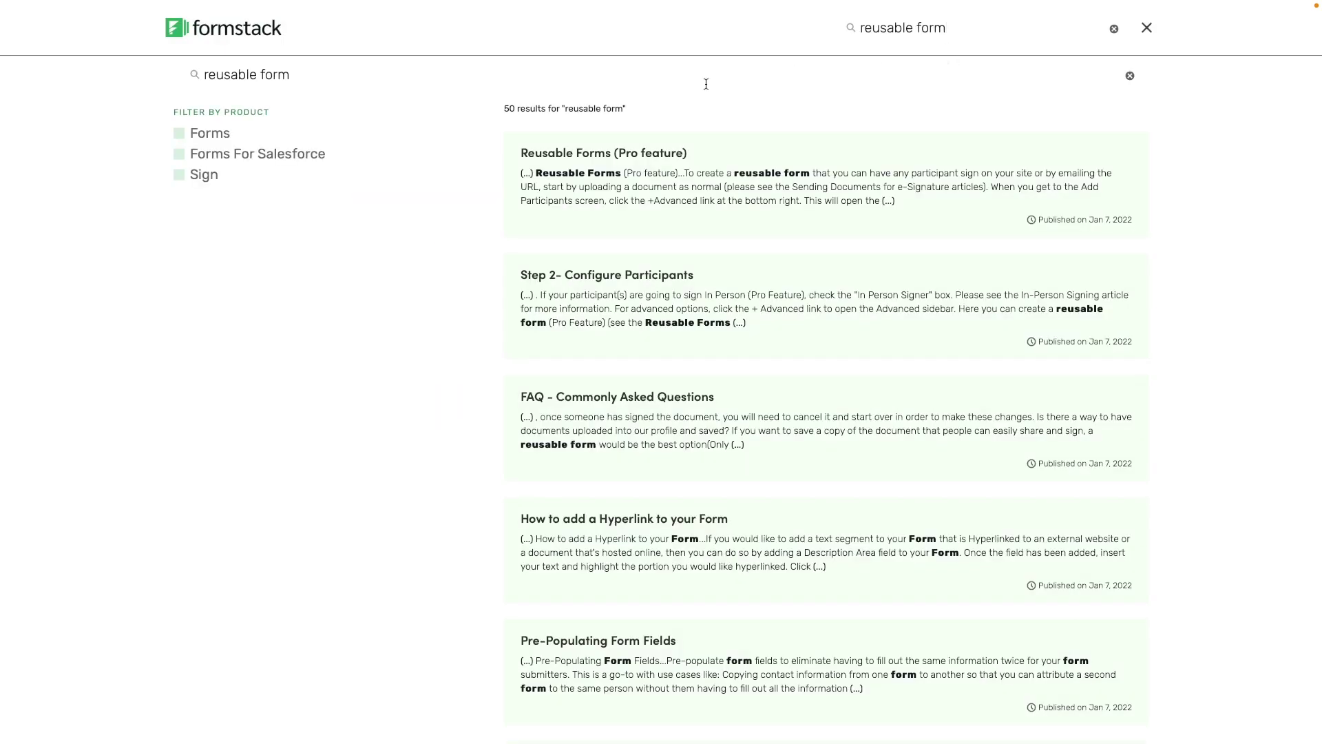